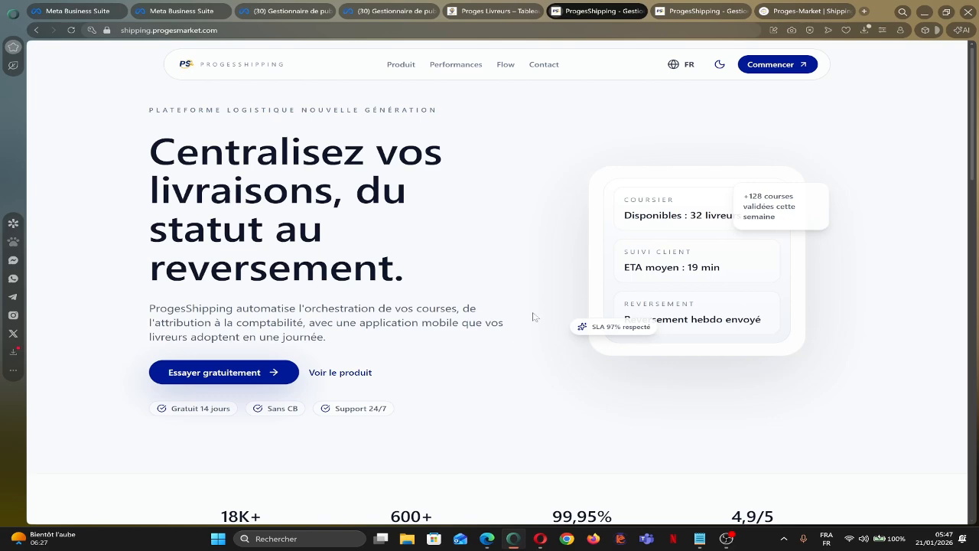
Look through the ProgesShipping landing page, including its key figures, agency and courier views, and testimonials
{"action": "scroll", "coordinate": [469, 303], "scroll_direction": "down", "scroll_amount": 3}
{"action": "scroll", "coordinate": [471, 298], "scroll_direction": "down", "scroll_amount": 2}
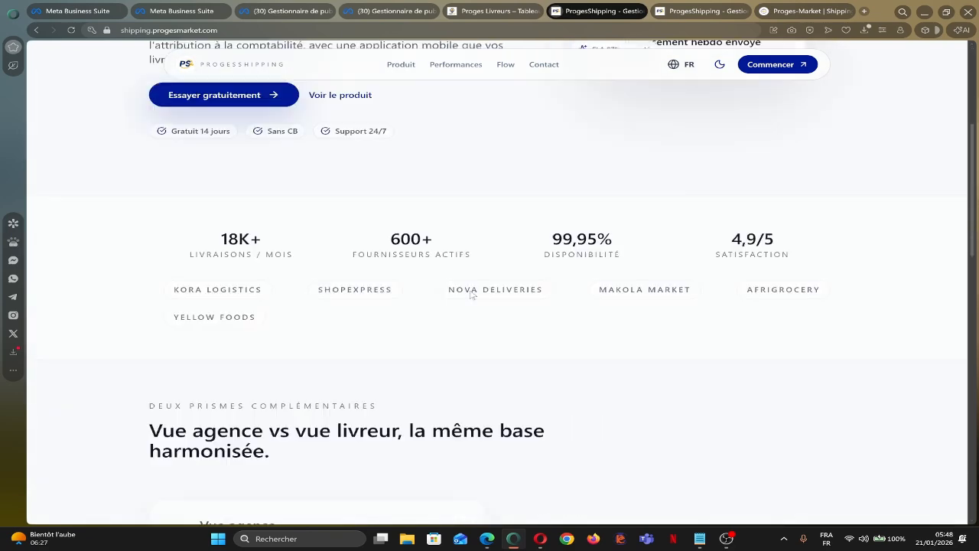
{"action": "scroll", "coordinate": [473, 295], "scroll_direction": "up", "scroll_amount": 5}
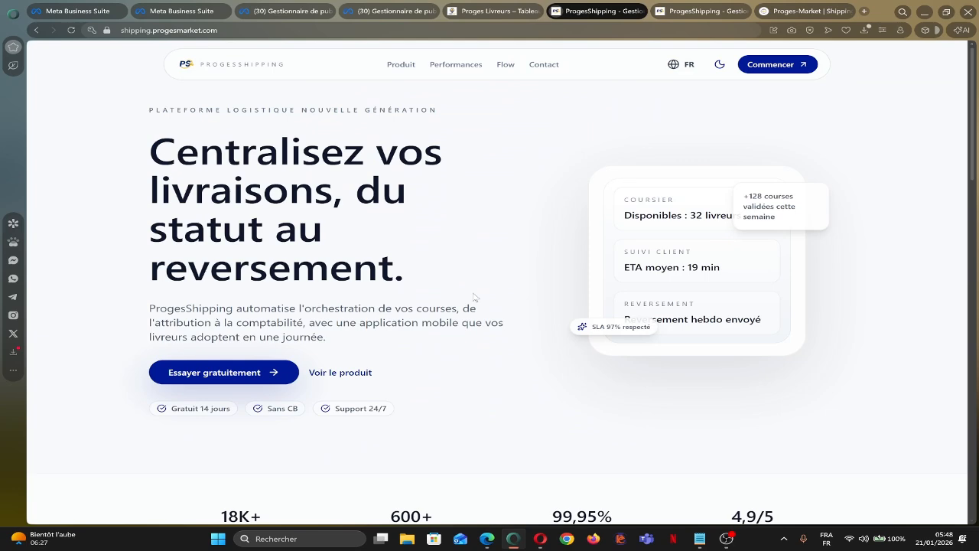
{"action": "scroll", "coordinate": [474, 297], "scroll_direction": "down", "scroll_amount": 9}
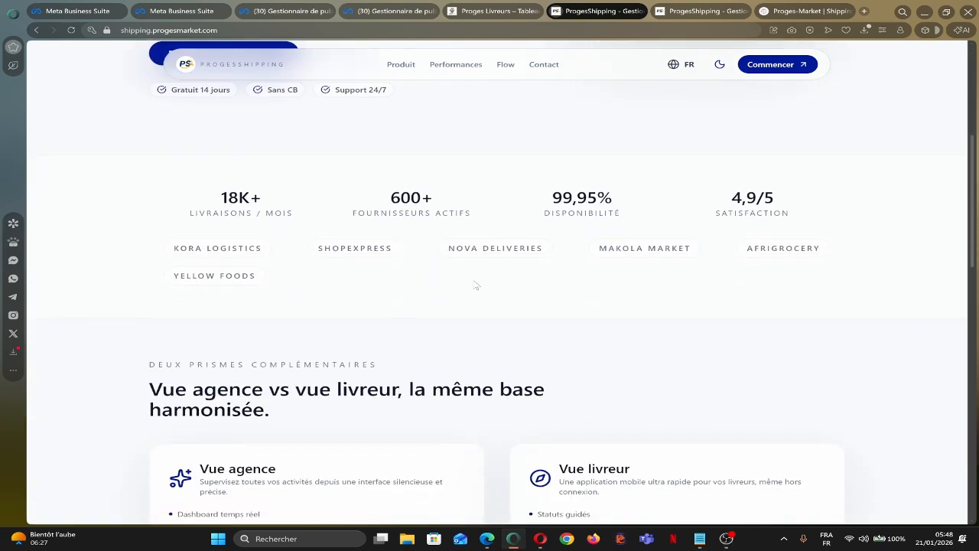
{"action": "scroll", "coordinate": [472, 285], "scroll_direction": "up", "scroll_amount": 4}
{"action": "scroll", "coordinate": [472, 284], "scroll_direction": "up", "scroll_amount": 3}
{"action": "scroll", "coordinate": [473, 285], "scroll_direction": "down", "scroll_amount": 12}
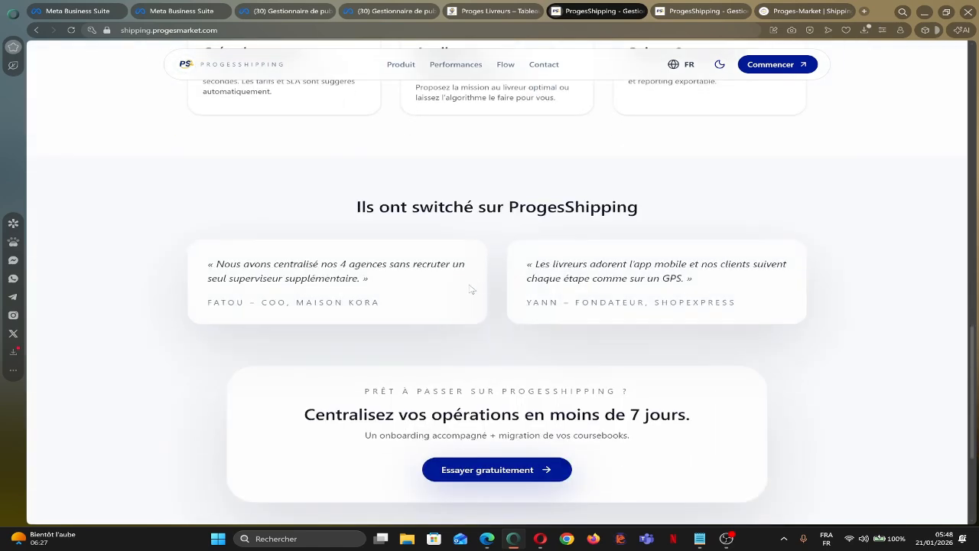
{"action": "scroll", "coordinate": [474, 284], "scroll_direction": "up", "scroll_amount": 8}
{"action": "scroll", "coordinate": [474, 289], "scroll_direction": "up", "scroll_amount": 5}
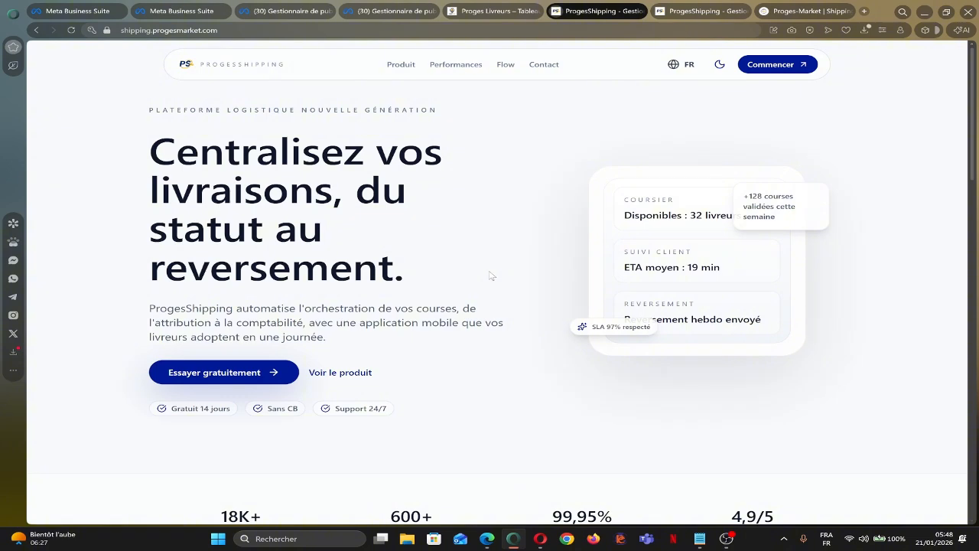
Preview the landing page in the dark theme and return it to the light theme
{"action": "left_click", "coordinate": [719, 66]}
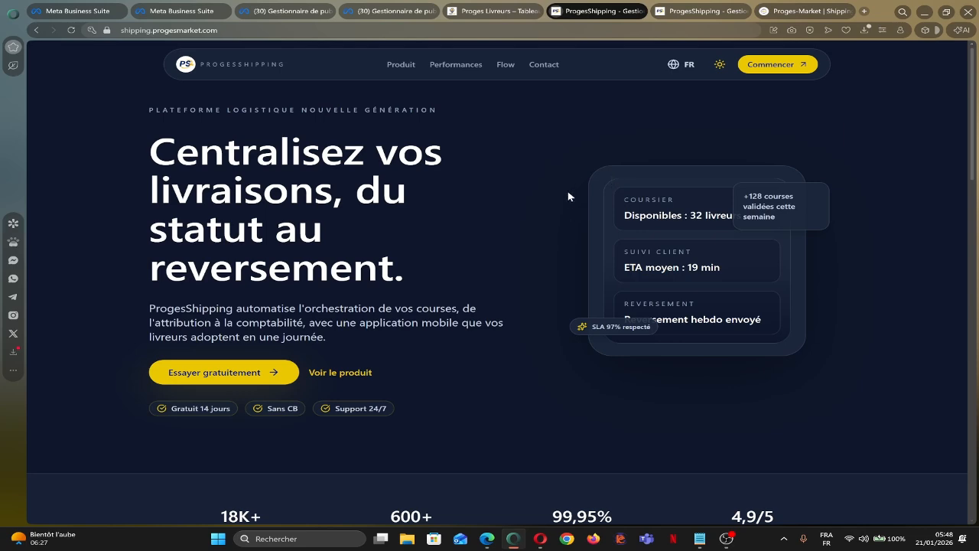
{"action": "scroll", "coordinate": [538, 196], "scroll_direction": "down", "scroll_amount": 2}
{"action": "scroll", "coordinate": [537, 194], "scroll_direction": "up", "scroll_amount": 2}
{"action": "left_click", "coordinate": [719, 65]}
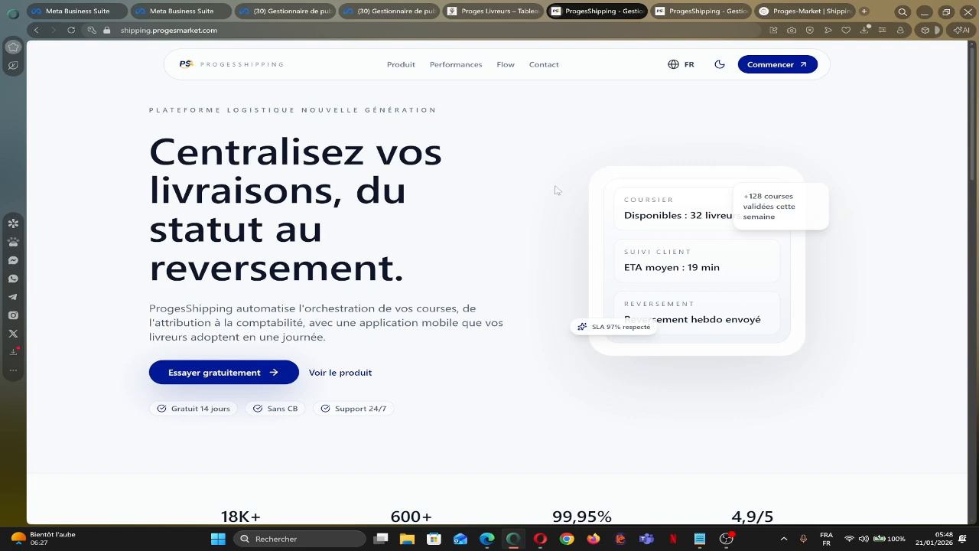
Preview the landing page in English and set its language back to French
{"action": "left_click", "coordinate": [674, 66]}
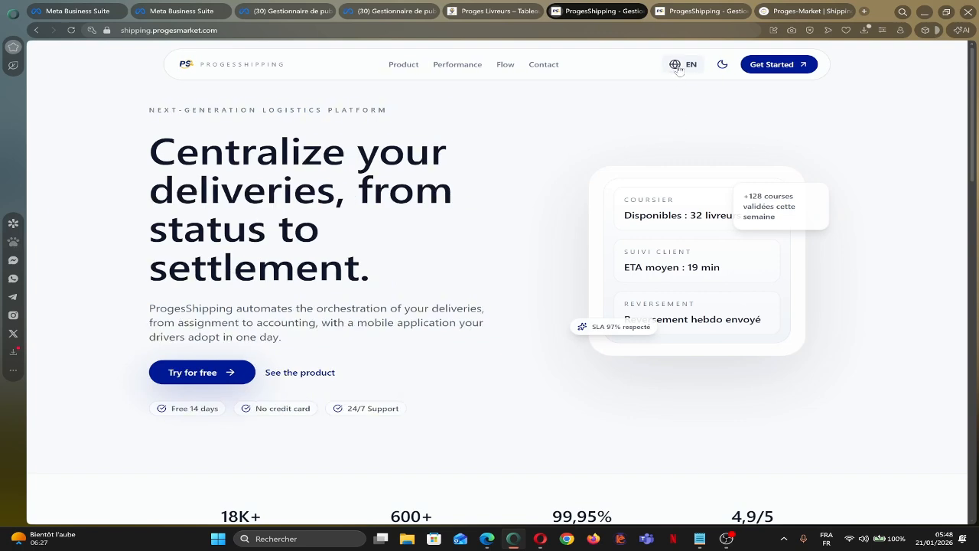
{"action": "left_click", "coordinate": [676, 67]}
{"action": "left_click", "coordinate": [676, 68]}
{"action": "left_click", "coordinate": [679, 70]}
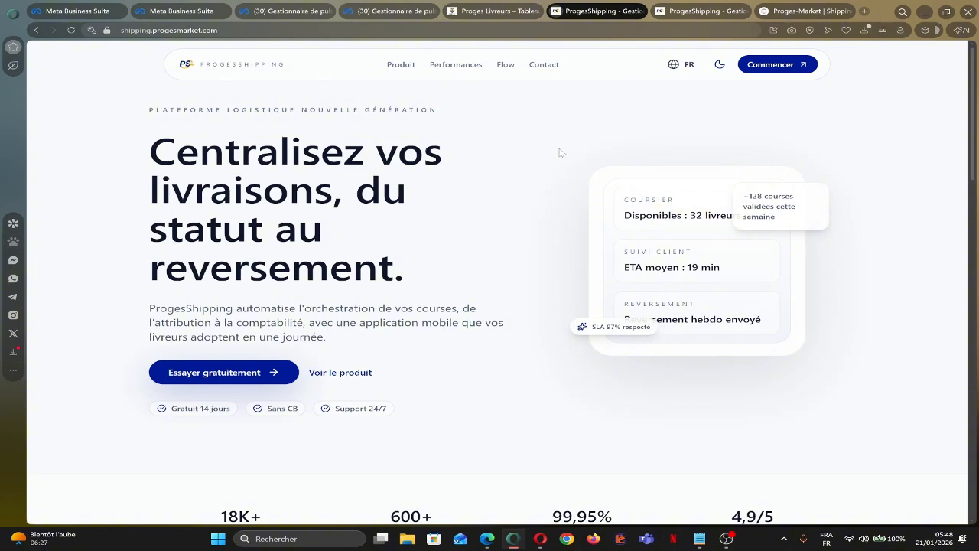
{"action": "left_click", "coordinate": [688, 66]}
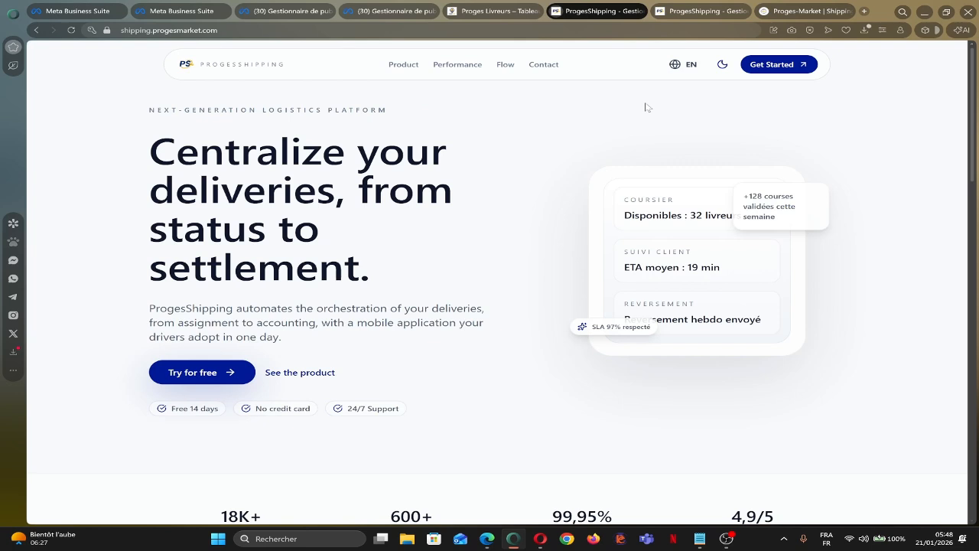
{"action": "left_click", "coordinate": [682, 68]}
Set the site to the dark theme and sign in to the existing account with the prefilled credentials
{"action": "left_click", "coordinate": [718, 67]}
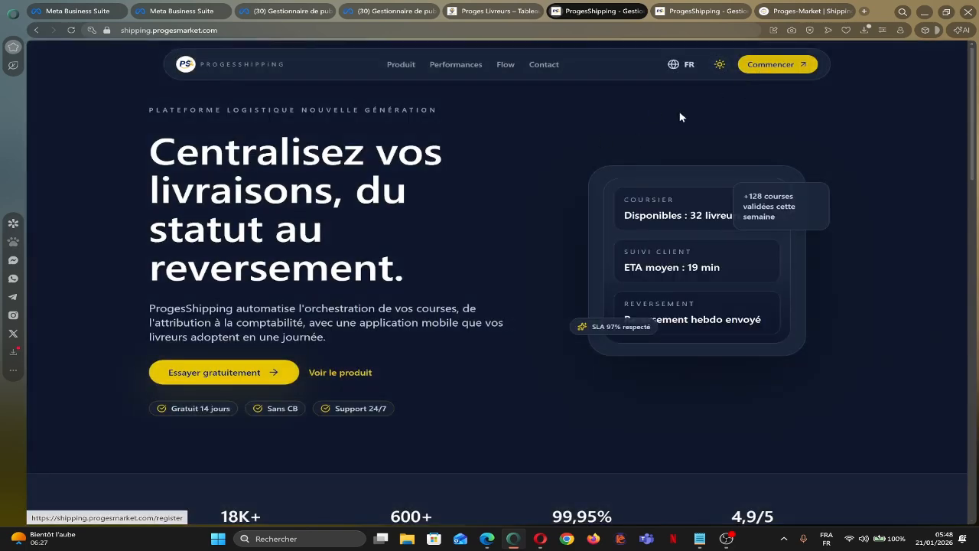
{"action": "left_click", "coordinate": [777, 64]}
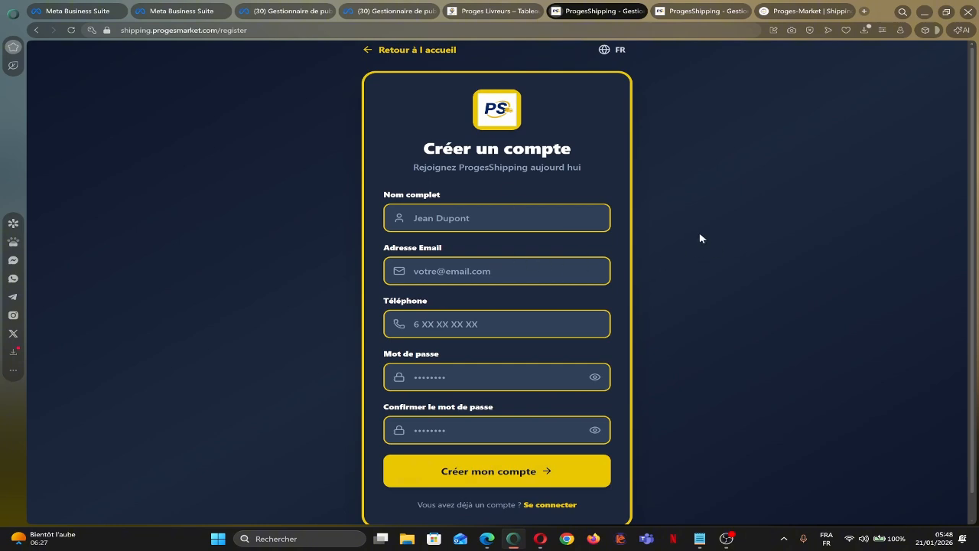
{"action": "left_click", "coordinate": [564, 505]}
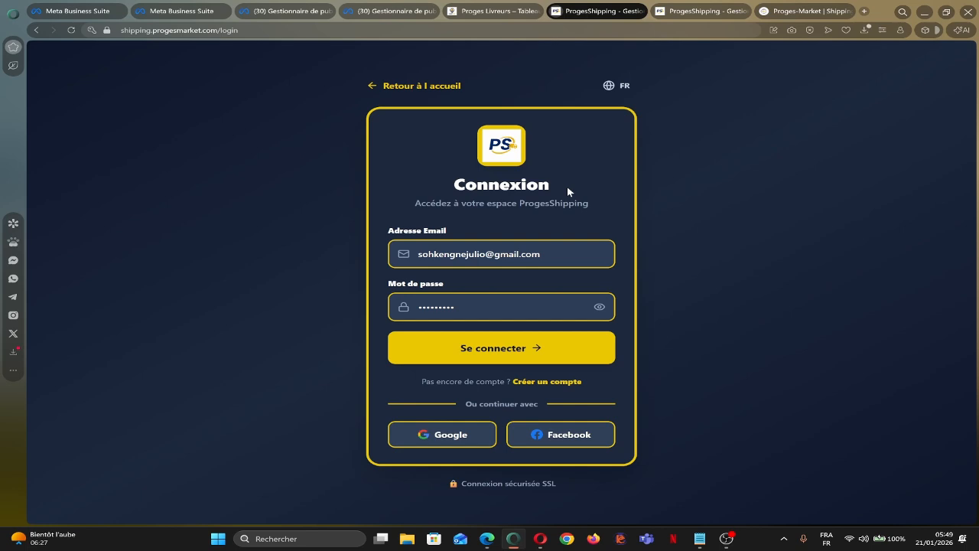
{"action": "left_click", "coordinate": [520, 361]}
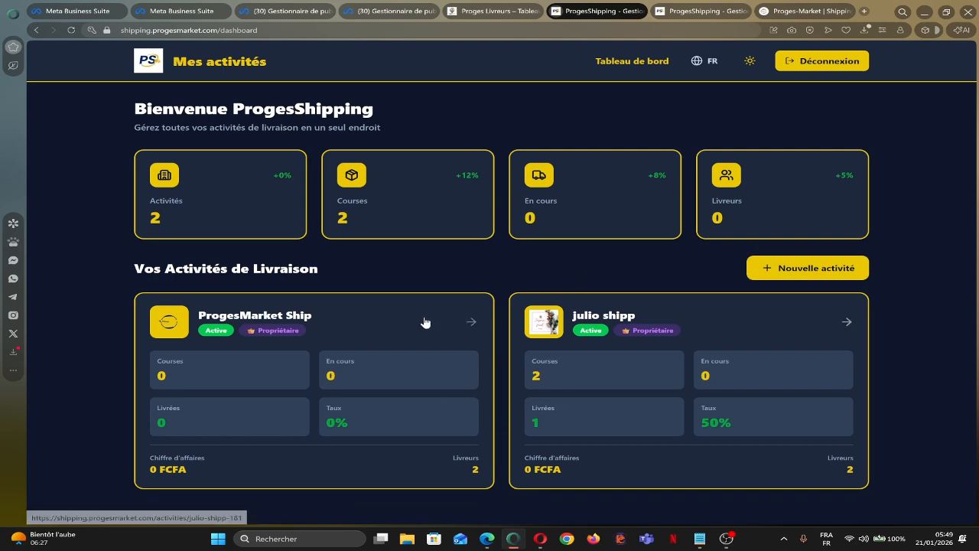
View the form for creating a new delivery activity and return to the dashboard
{"action": "left_click", "coordinate": [793, 269]}
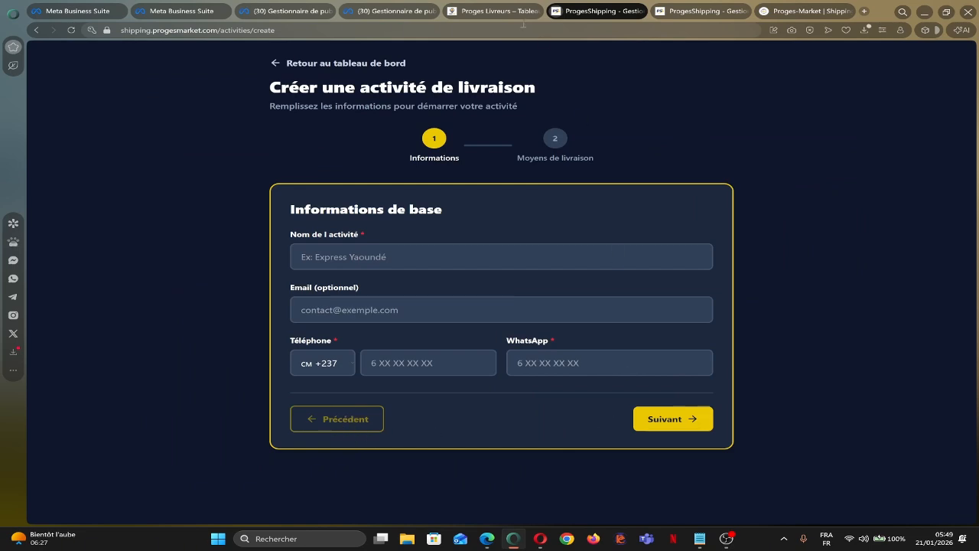
{"action": "left_click", "coordinate": [287, 64]}
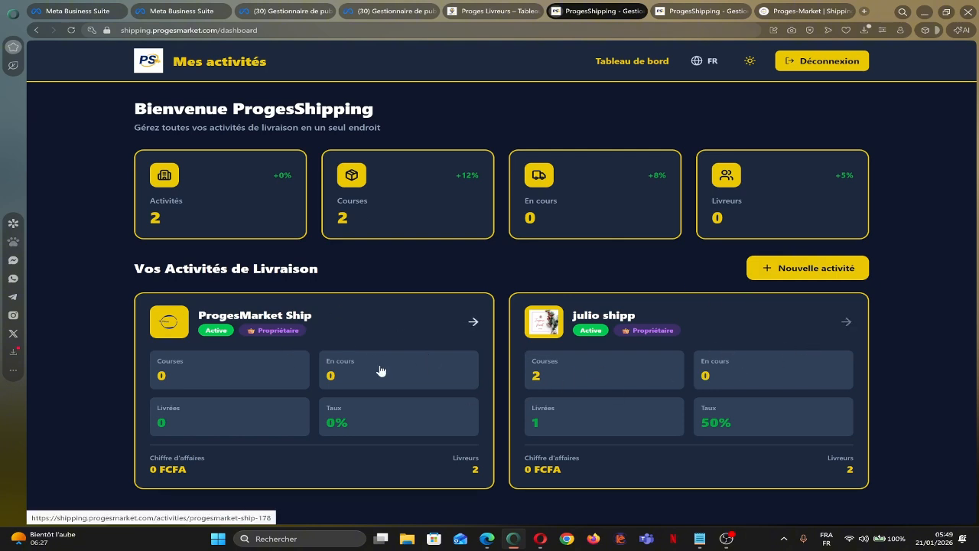
Open the second delivery activity from the dashboard and review its subscription, setup checklist and course statistics
{"action": "left_click", "coordinate": [754, 331]}
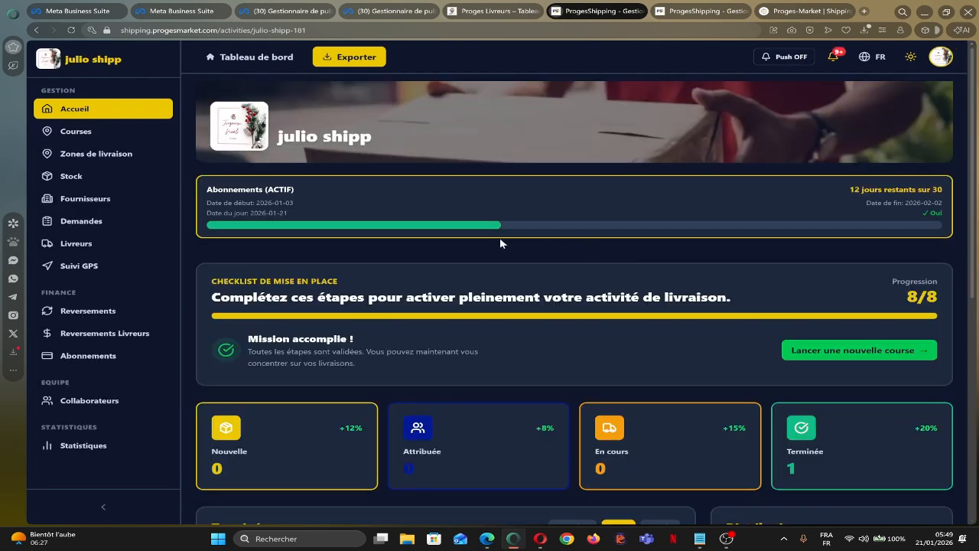
{"action": "scroll", "coordinate": [497, 241], "scroll_direction": "down", "scroll_amount": 1}
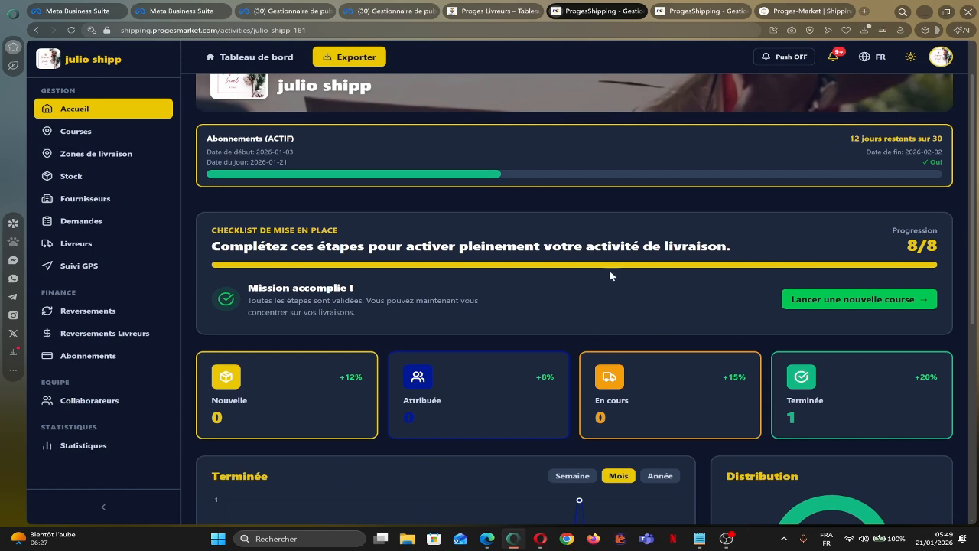
{"action": "scroll", "coordinate": [536, 314], "scroll_direction": "up", "scroll_amount": 1}
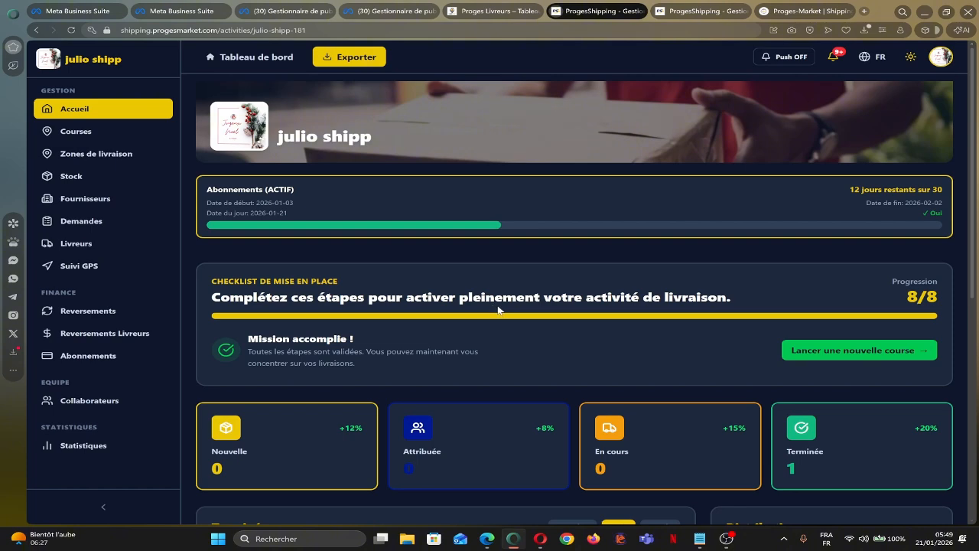
{"action": "scroll", "coordinate": [359, 239], "scroll_direction": "down", "scroll_amount": 2}
{"action": "scroll", "coordinate": [356, 234], "scroll_direction": "up", "scroll_amount": 2}
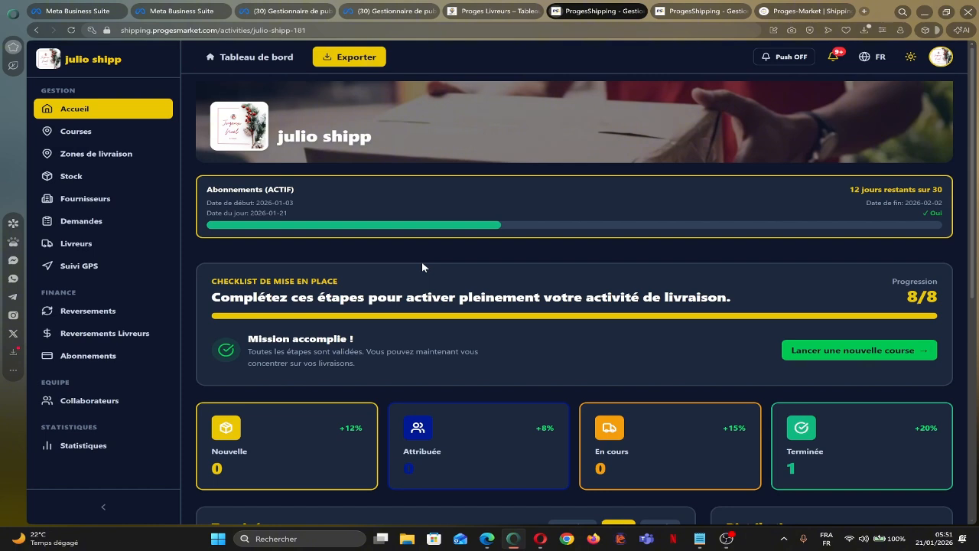
Open the stock of supplier fournisseurs test 2 from the global stock list and view its new-product form without saving
{"action": "left_click", "coordinate": [82, 181]}
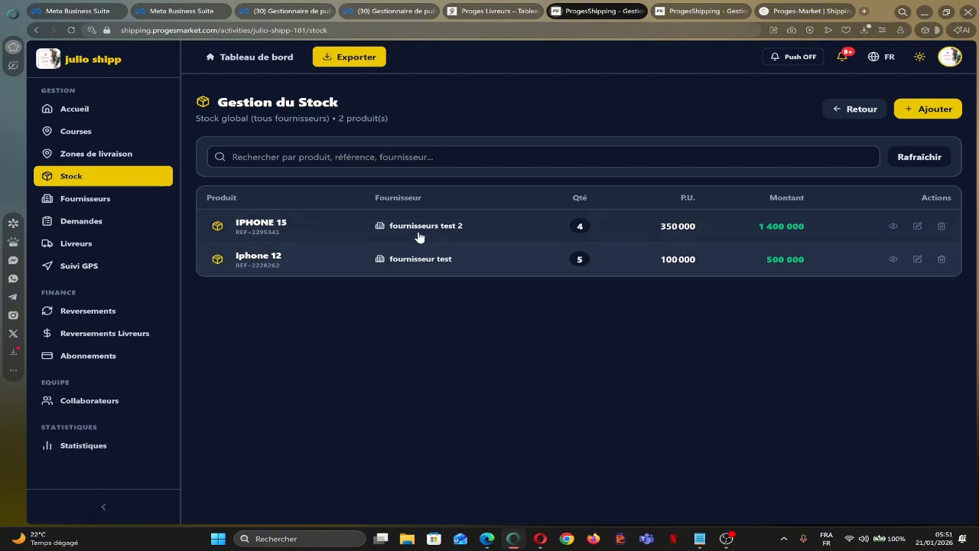
{"action": "left_click", "coordinate": [419, 226]}
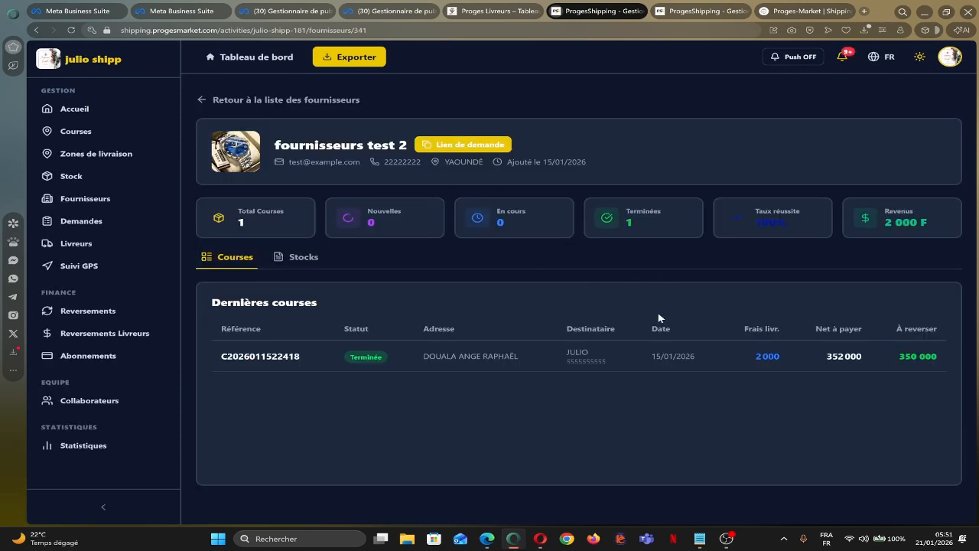
{"action": "left_click", "coordinate": [303, 257]}
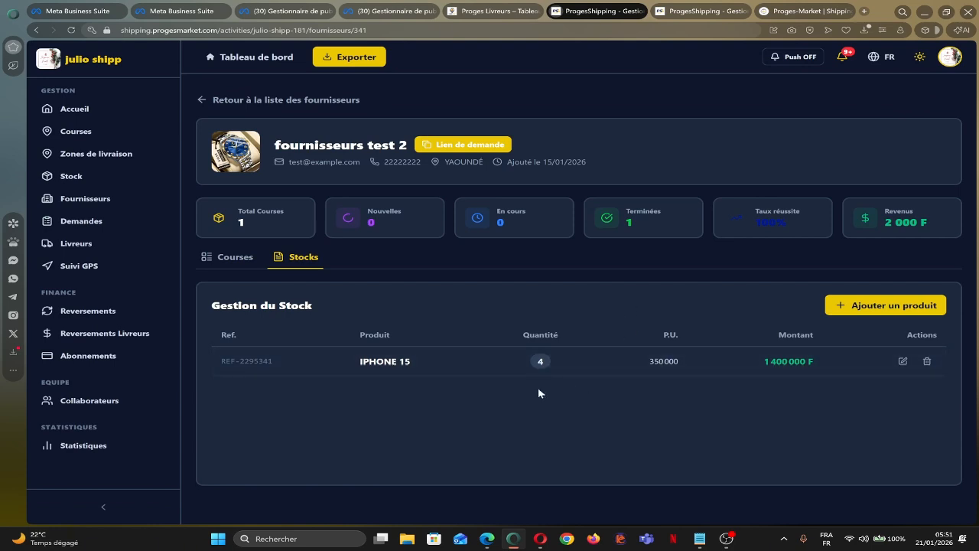
{"action": "left_click", "coordinate": [872, 307]}
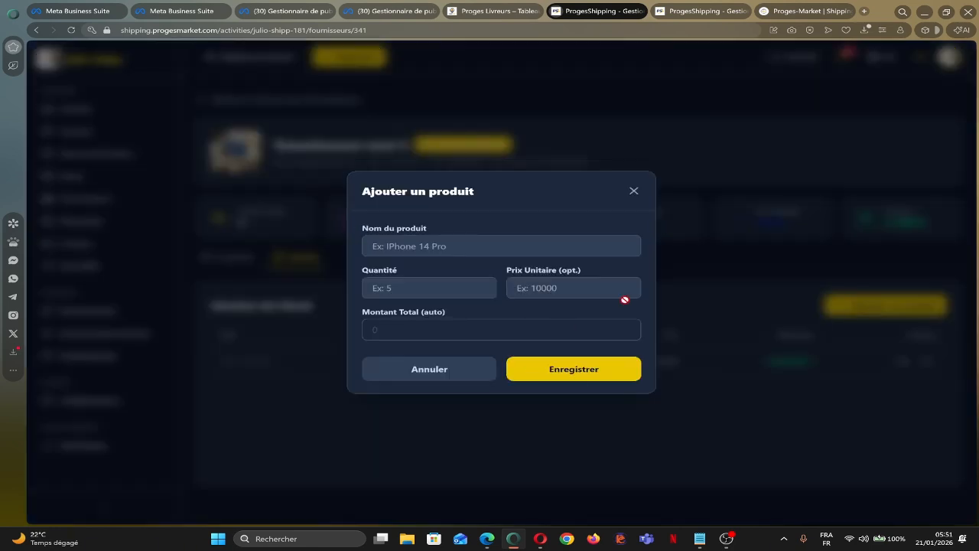
{"action": "left_click", "coordinate": [633, 193]}
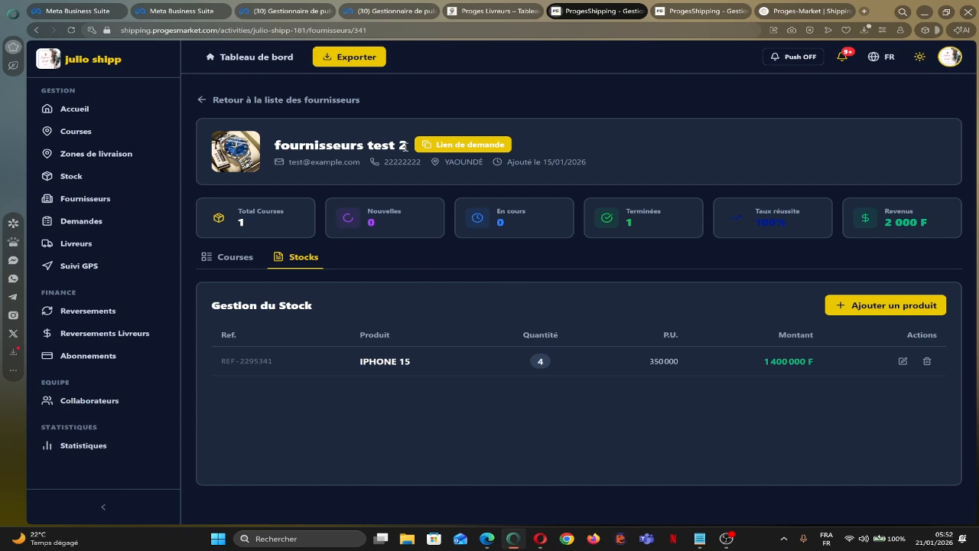
Add the product IPHONE XR to the global stock for supplier fournisseur test, with quantity 10 and unit price 80000
{"action": "left_click", "coordinate": [76, 186]}
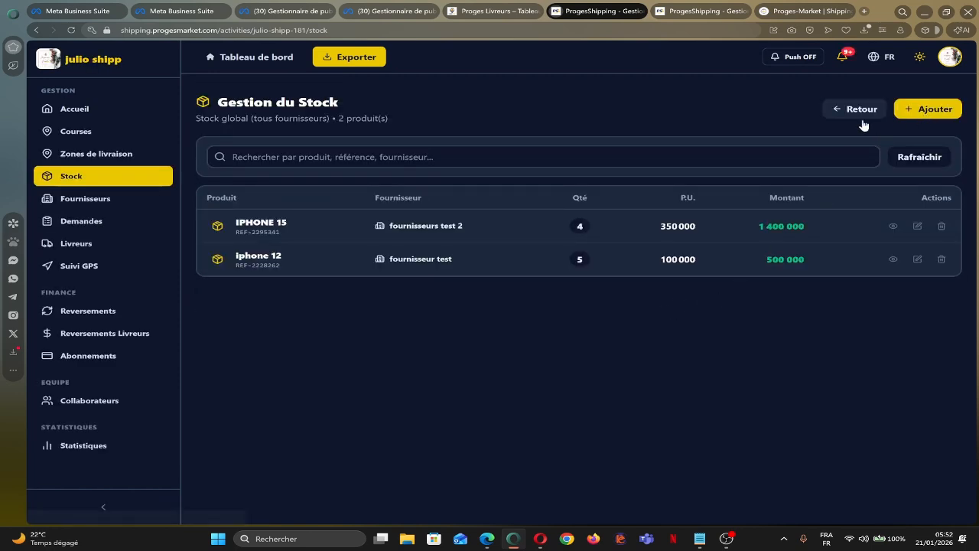
{"action": "left_click", "coordinate": [928, 109]}
{"action": "left_click", "coordinate": [270, 249]}
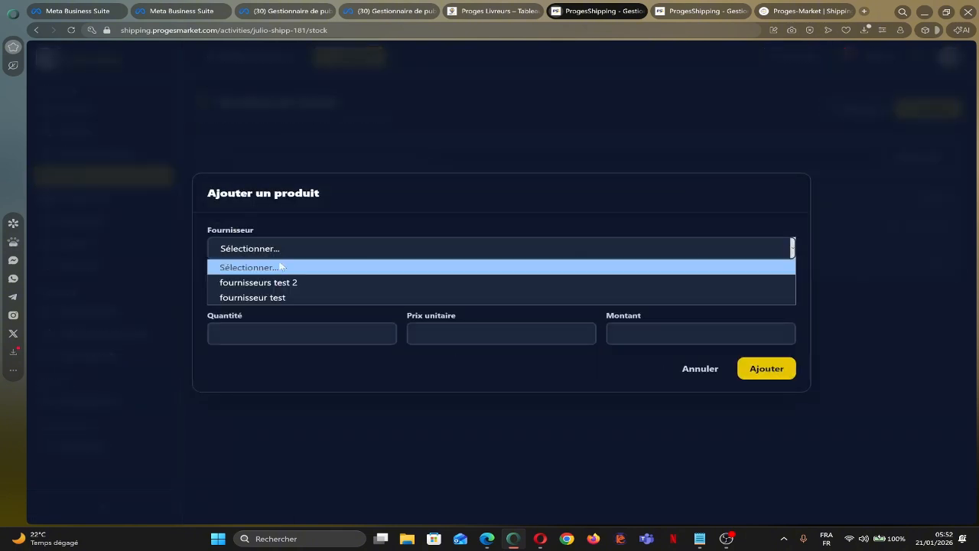
{"action": "left_click", "coordinate": [277, 297]}
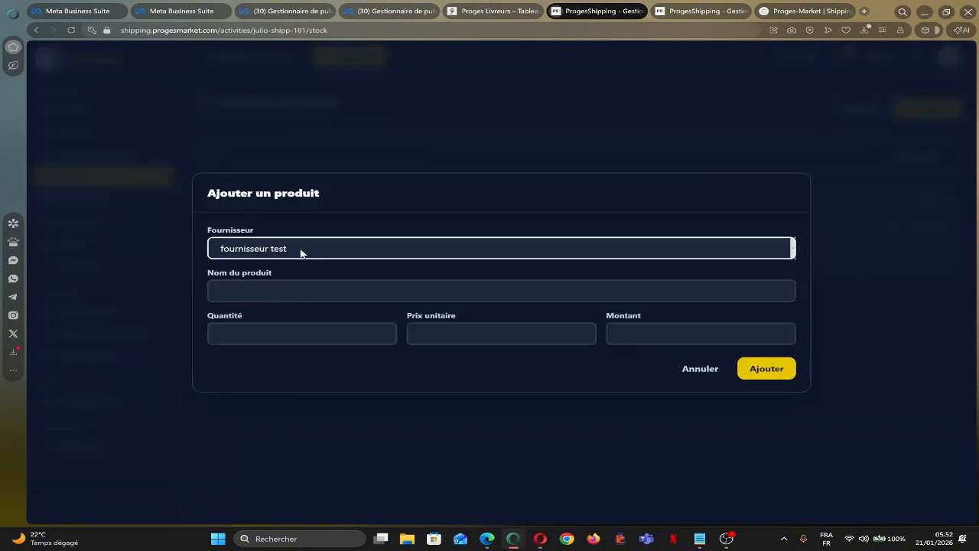
{"action": "left_click", "coordinate": [348, 291]}
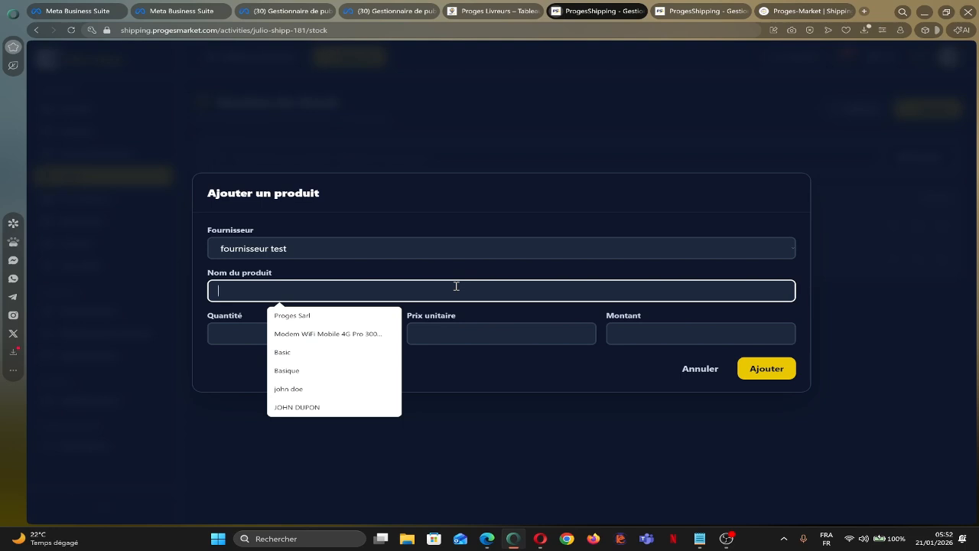
{"action": "type", "text": "IP"}
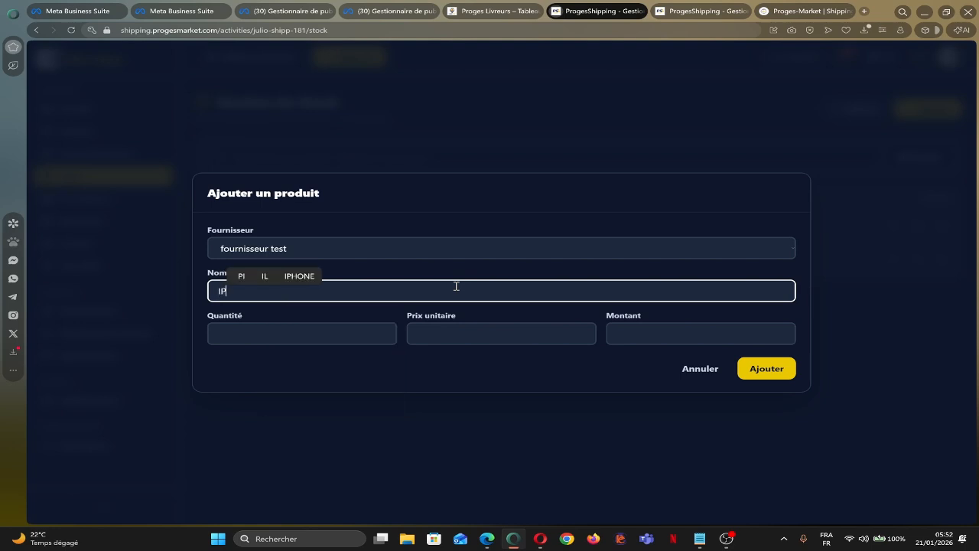
{"action": "type", "text": "HONE XR"}
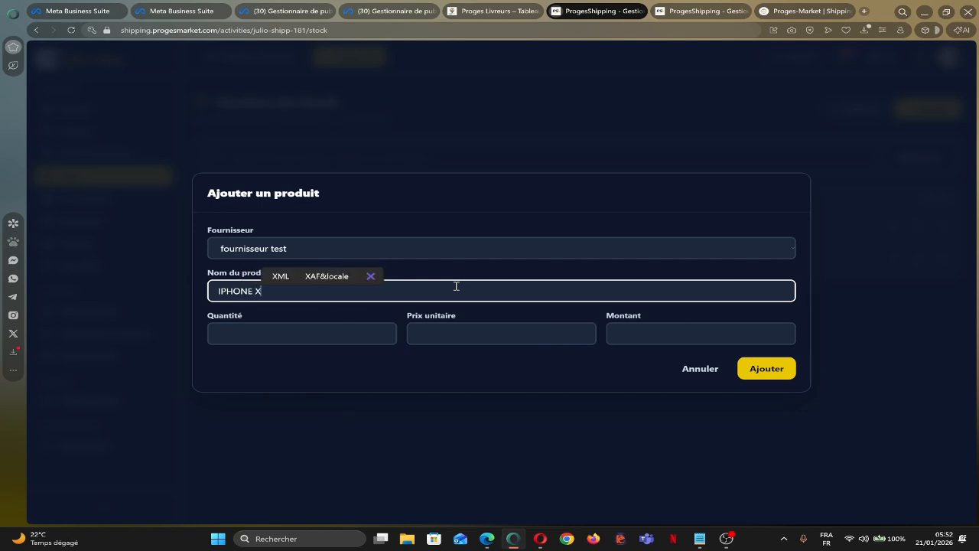
{"action": "left_click", "coordinate": [271, 332]}
{"action": "type", "text": "10"}
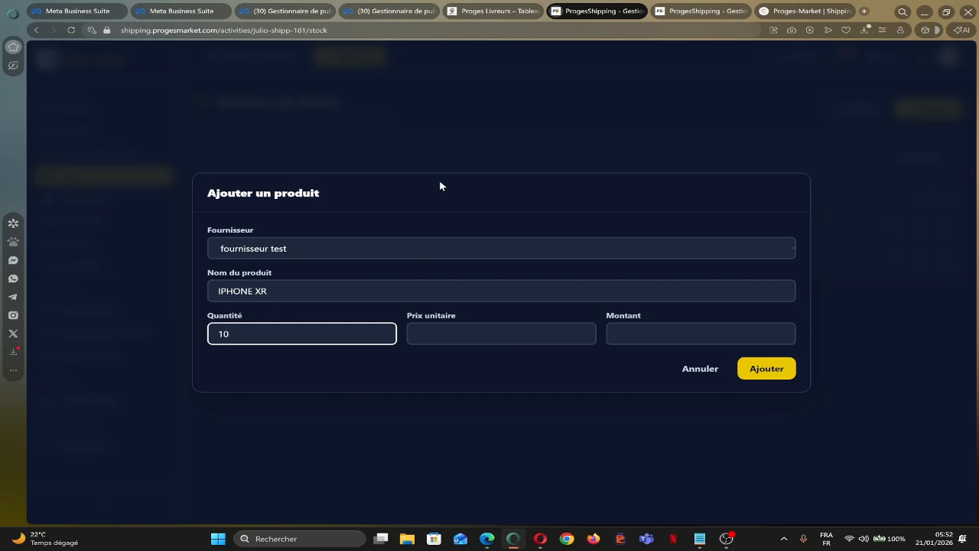
{"action": "left_click", "coordinate": [484, 334]}
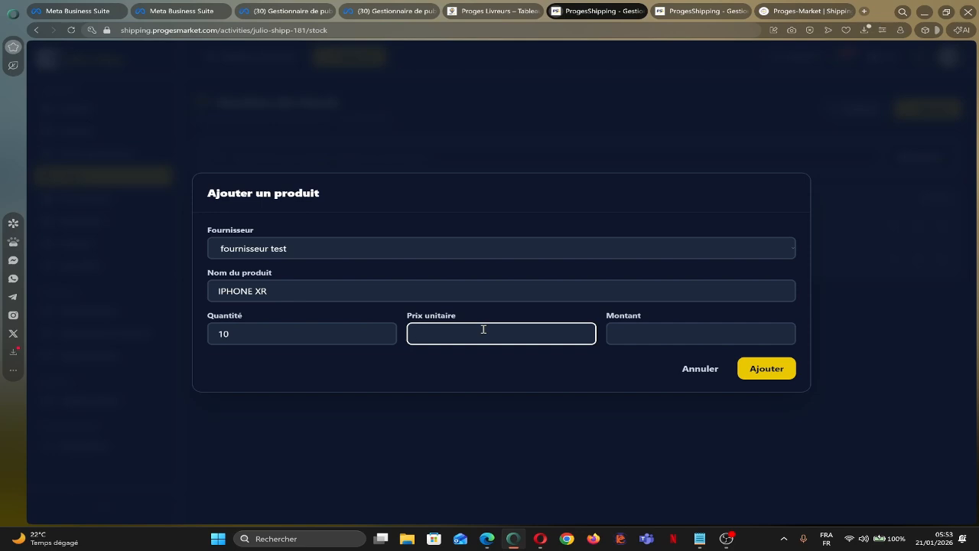
{"action": "type", "text": "80000"}
{"action": "left_click", "coordinate": [761, 373]}
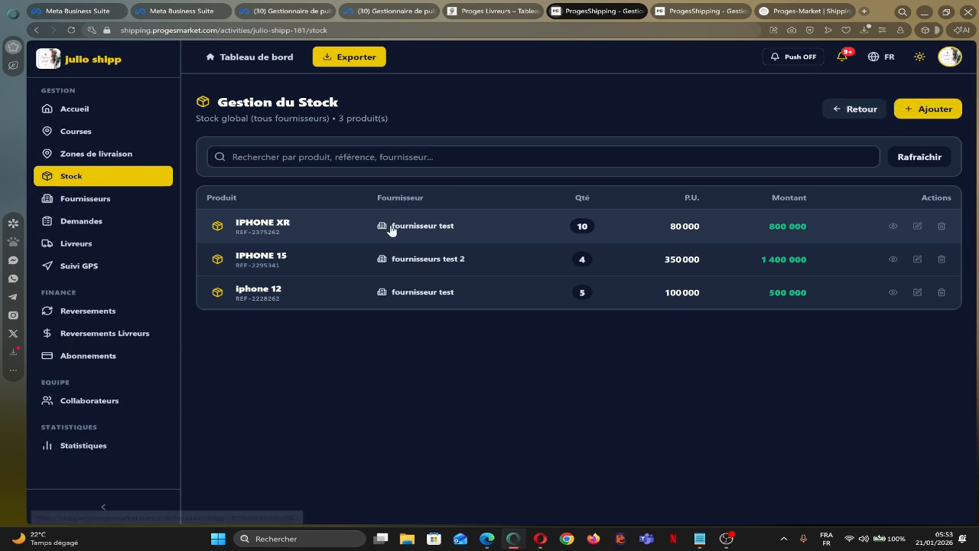
Open the stock details of IPHONE XR to examine its product information and transaction history
{"action": "left_click", "coordinate": [273, 225]}
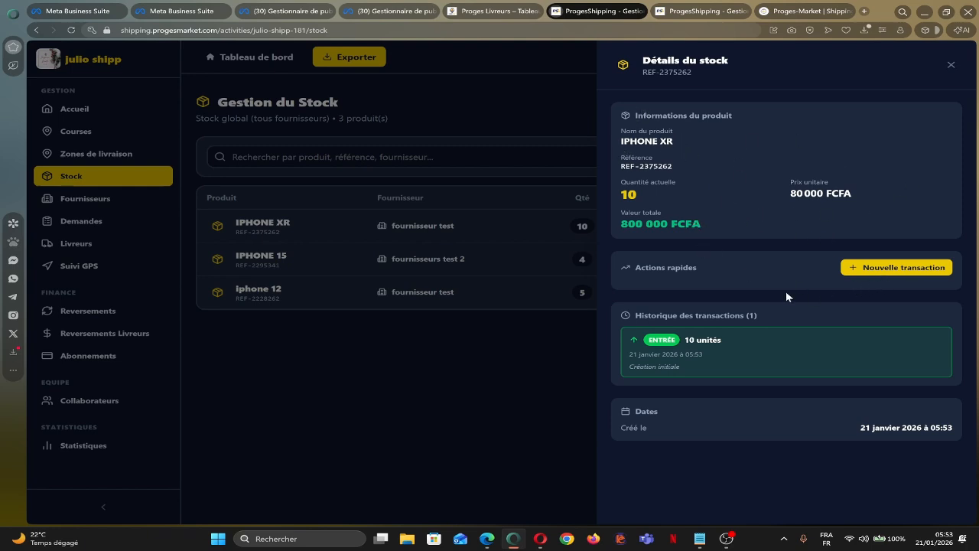
Examine the entry and exit options of the new-transaction form for IPHONE XR, then cancel it and close the stock details
{"action": "left_click", "coordinate": [881, 273]}
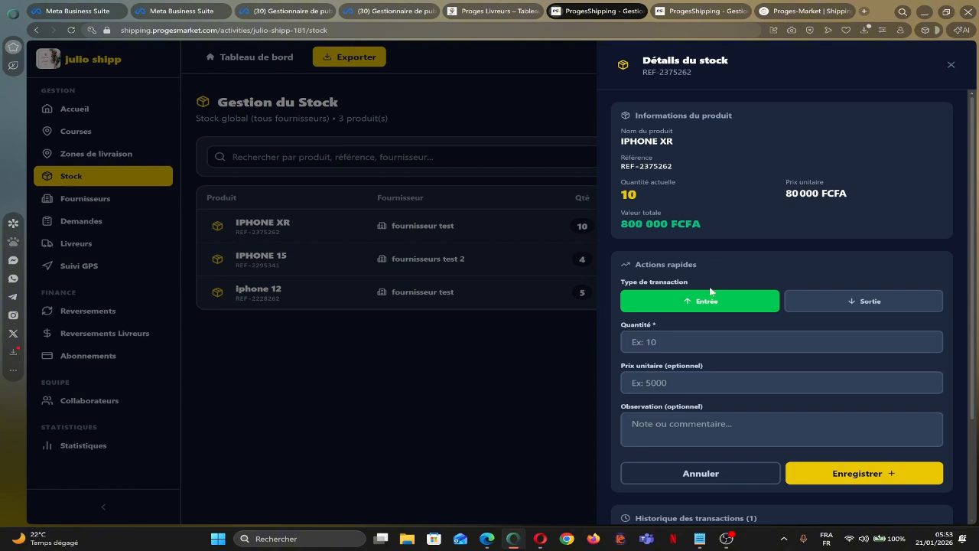
{"action": "left_click", "coordinate": [869, 306]}
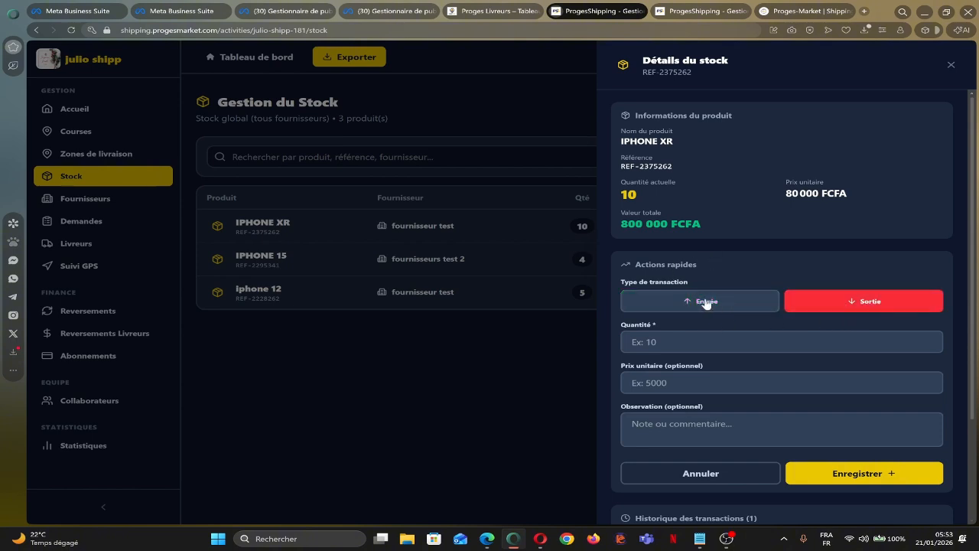
{"action": "left_click", "coordinate": [704, 304]}
{"action": "left_click", "coordinate": [858, 302]}
{"action": "left_click", "coordinate": [697, 308]}
{"action": "left_click", "coordinate": [836, 313]}
{"action": "scroll", "coordinate": [745, 330], "scroll_direction": "down", "scroll_amount": 3}
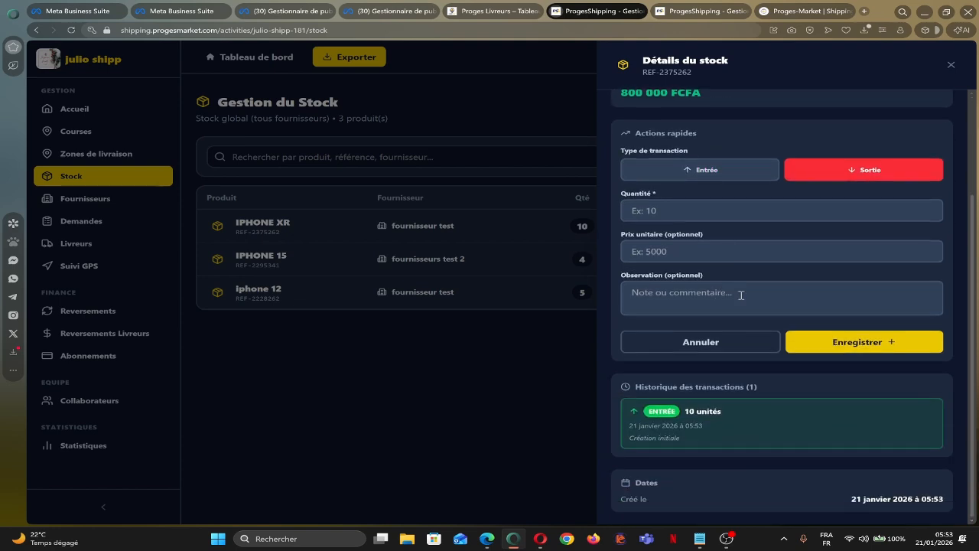
{"action": "scroll", "coordinate": [742, 294], "scroll_direction": "up", "scroll_amount": 1}
{"action": "scroll", "coordinate": [742, 293], "scroll_direction": "down", "scroll_amount": 1}
{"action": "left_click", "coordinate": [667, 344]}
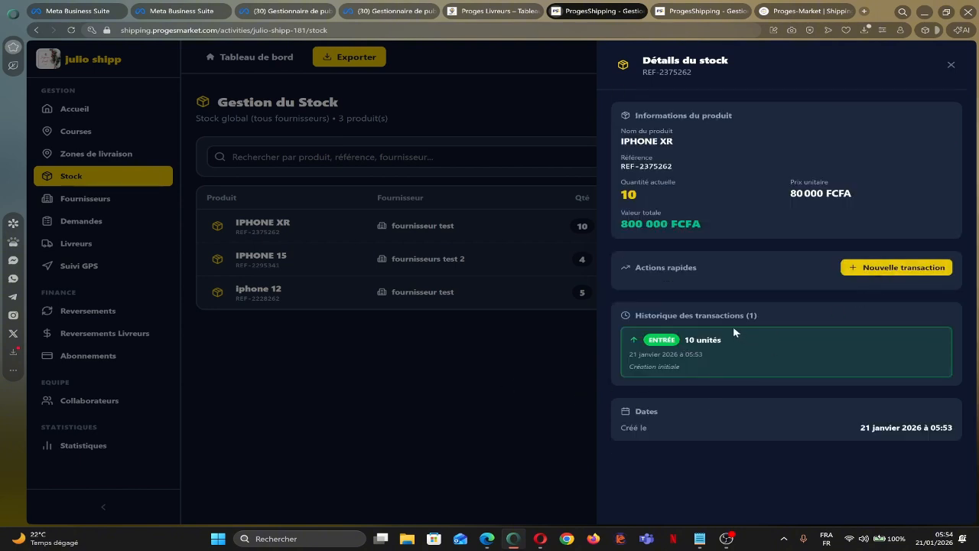
{"action": "left_click", "coordinate": [479, 377]}
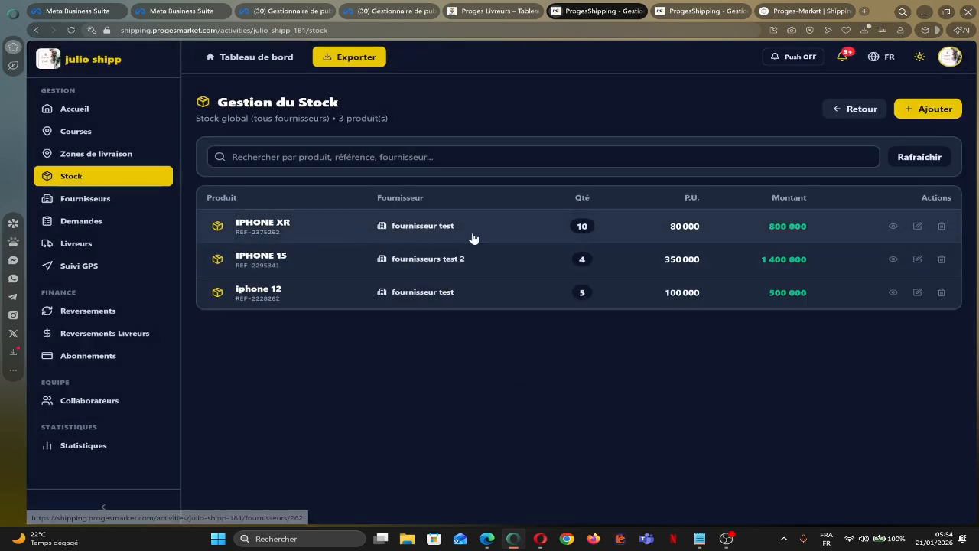
Start a new delivery course with supplier fournisseur test and the first existing client, and continue to the products stage
{"action": "left_click", "coordinate": [80, 132]}
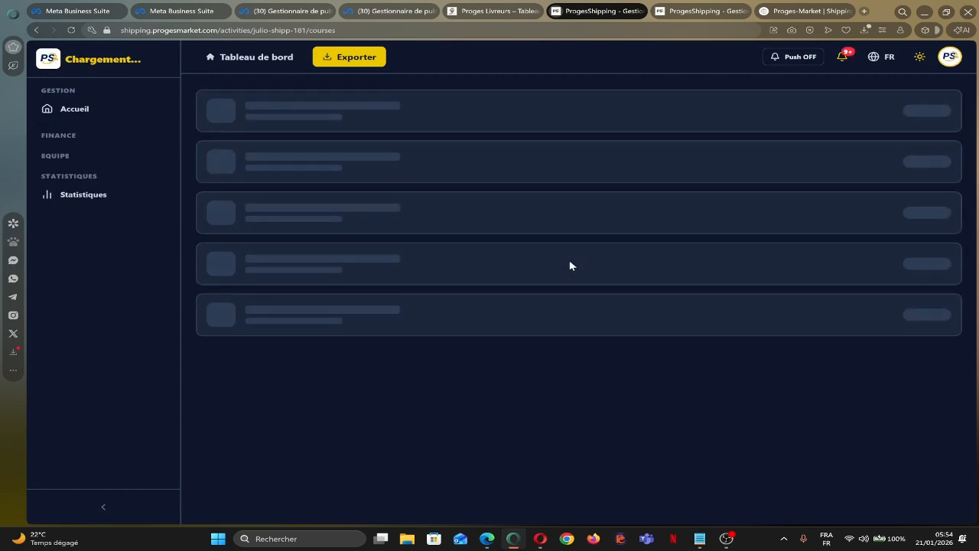
{"action": "left_click", "coordinate": [896, 116]}
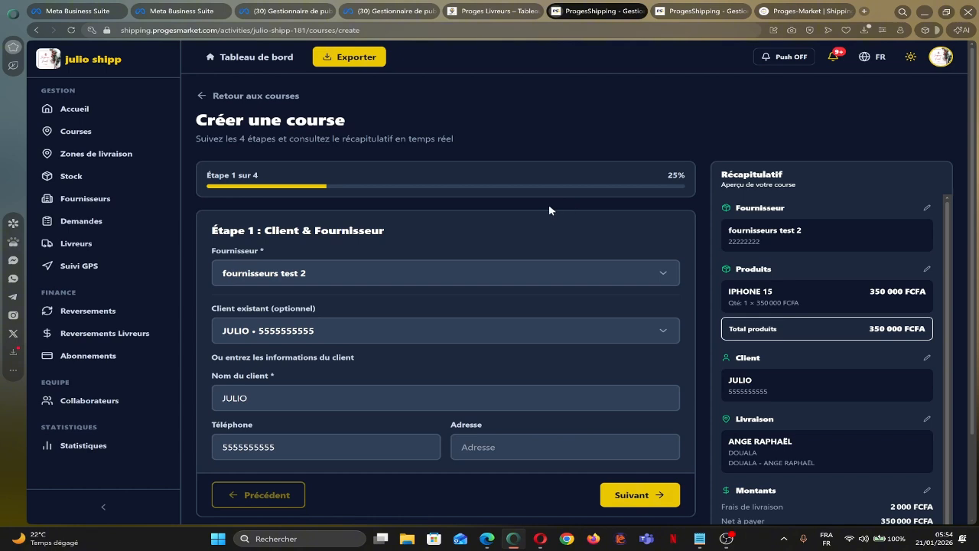
{"action": "scroll", "coordinate": [550, 205], "scroll_direction": "down", "scroll_amount": 2}
{"action": "left_click", "coordinate": [439, 178]}
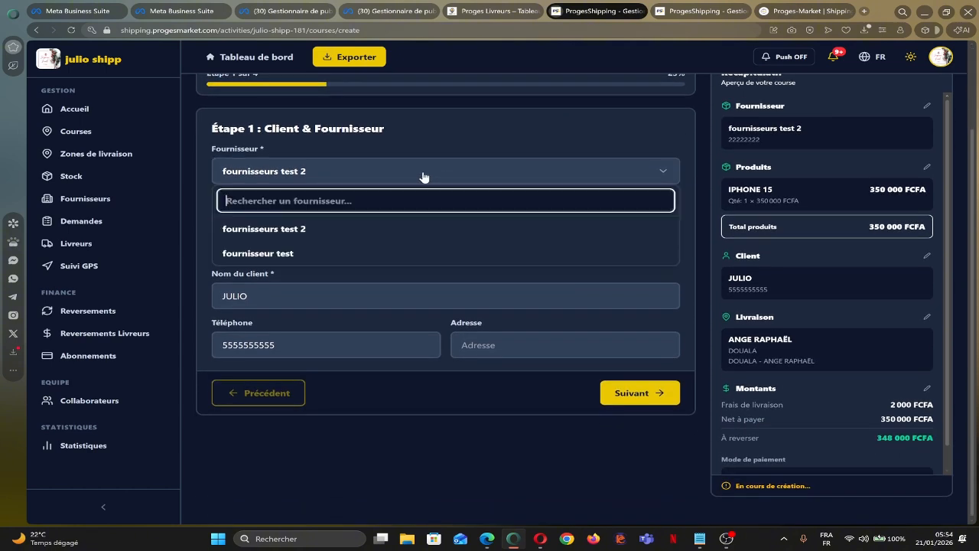
{"action": "left_click", "coordinate": [291, 258]}
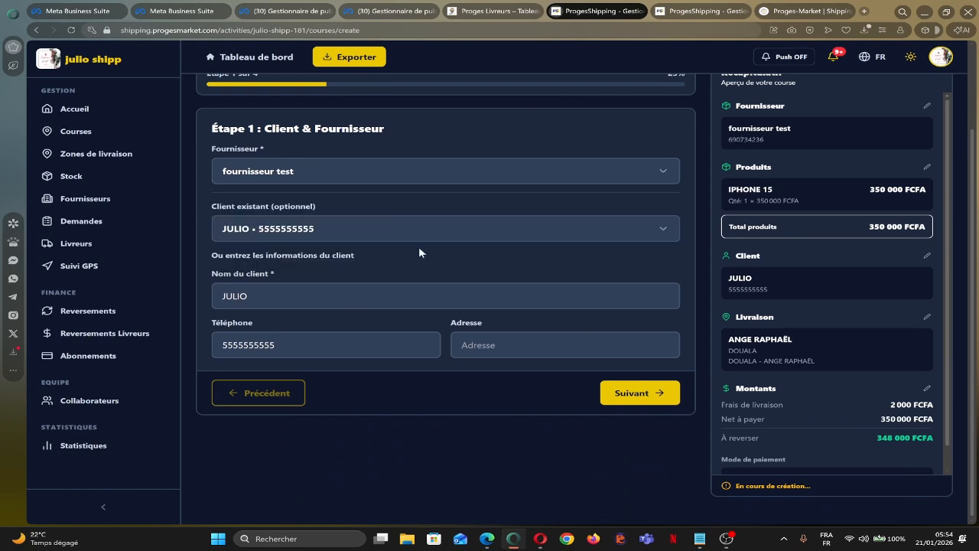
{"action": "left_click", "coordinate": [367, 228]}
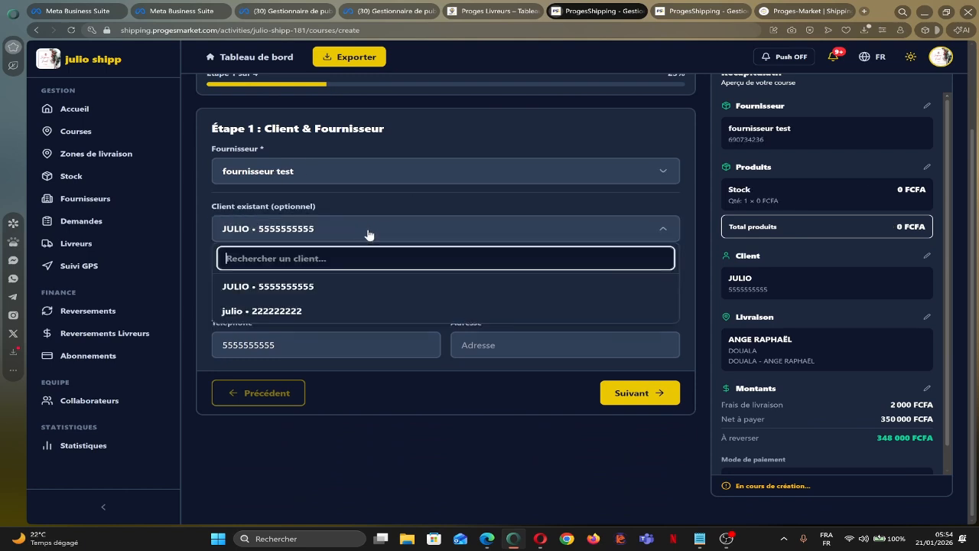
{"action": "left_click", "coordinate": [306, 288]}
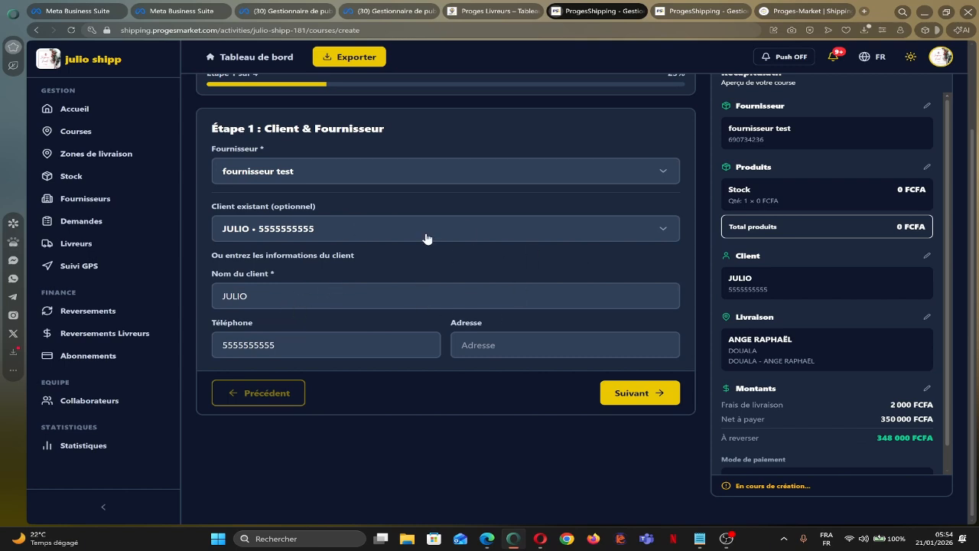
{"action": "left_click", "coordinate": [619, 395]}
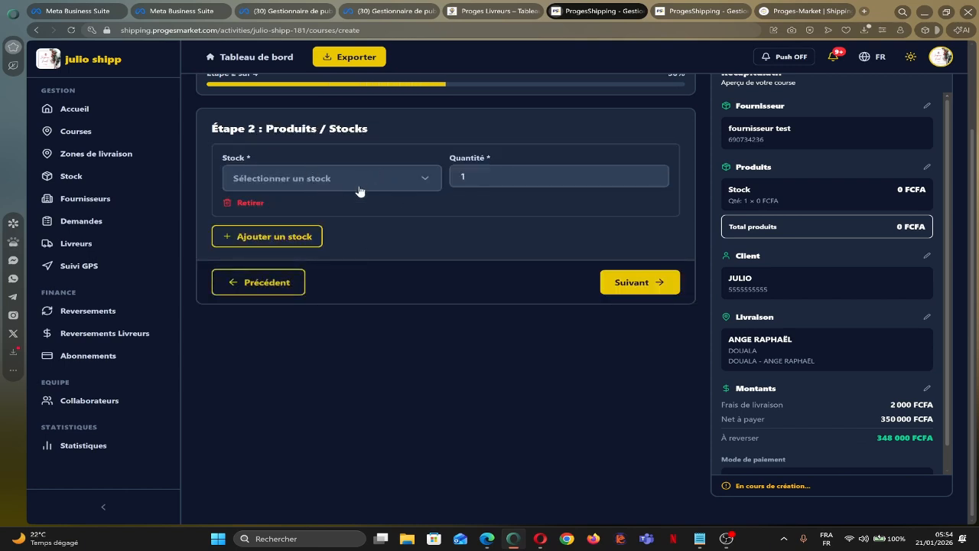
Choose IPHONE XR as the course's product, keep quantity 1, and continue to the delivery and fees stage
{"action": "left_click", "coordinate": [388, 182]}
{"action": "left_click", "coordinate": [298, 234]}
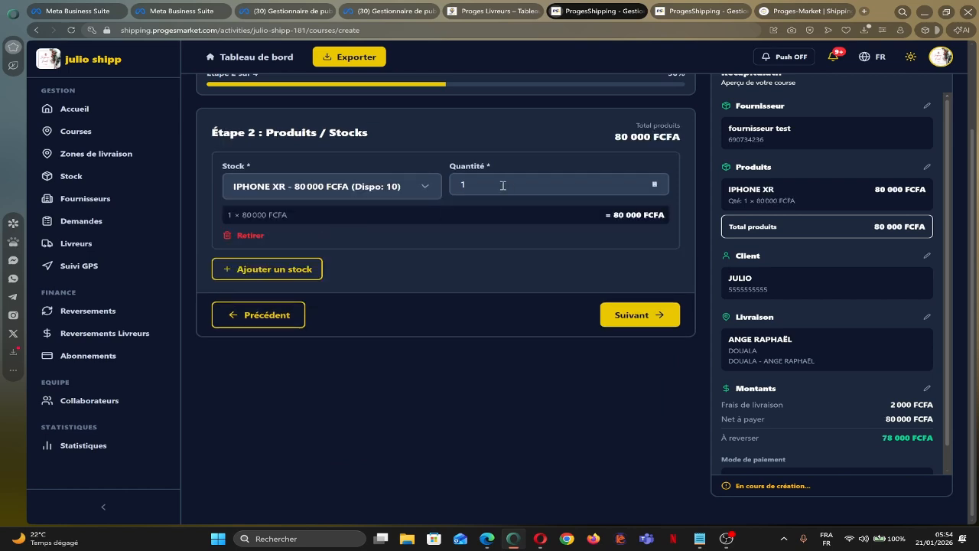
{"action": "left_click", "coordinate": [632, 315]}
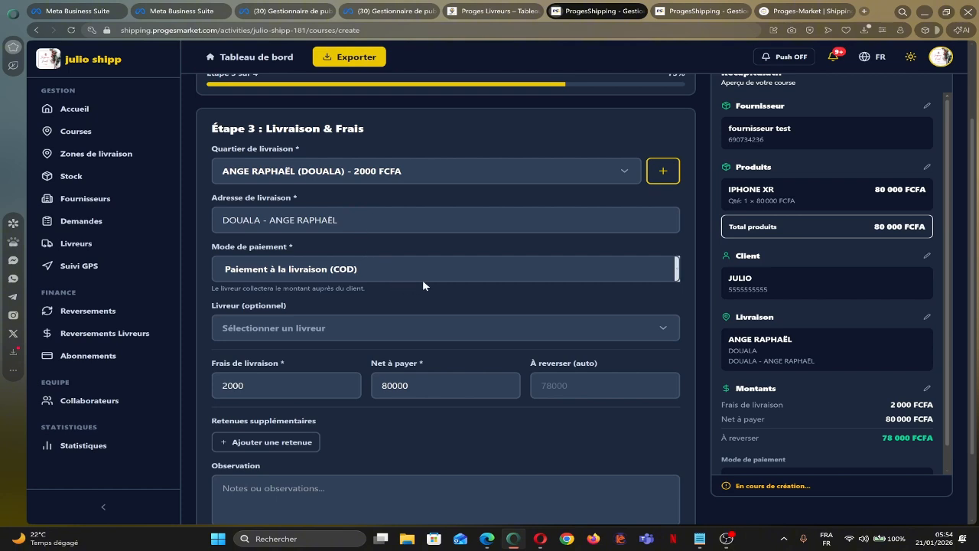
Review the delivery zone, cash-on-delivery payment and fees, leave the driver unselected, and create the course
{"action": "scroll", "coordinate": [422, 279], "scroll_direction": "down", "scroll_amount": 1}
{"action": "left_click", "coordinate": [312, 279]}
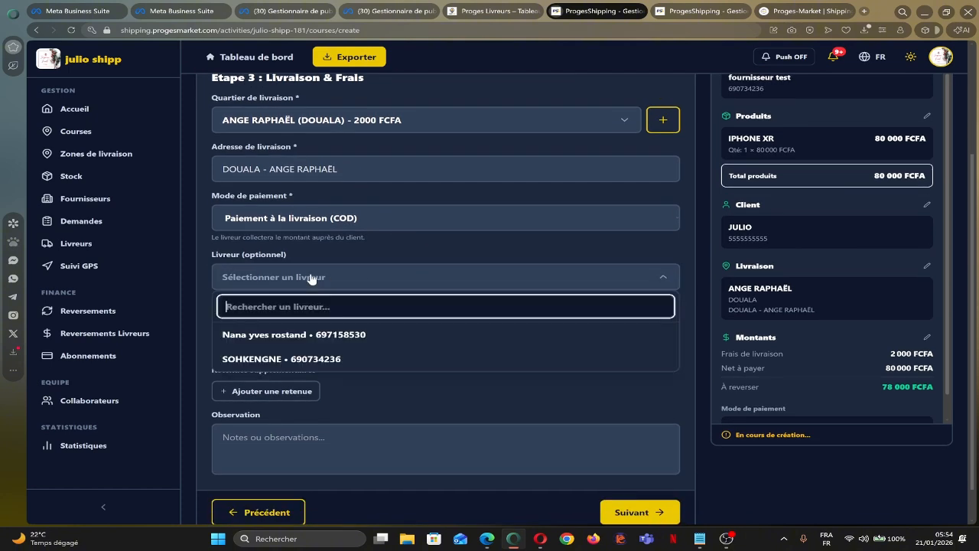
{"action": "left_click", "coordinate": [443, 247]}
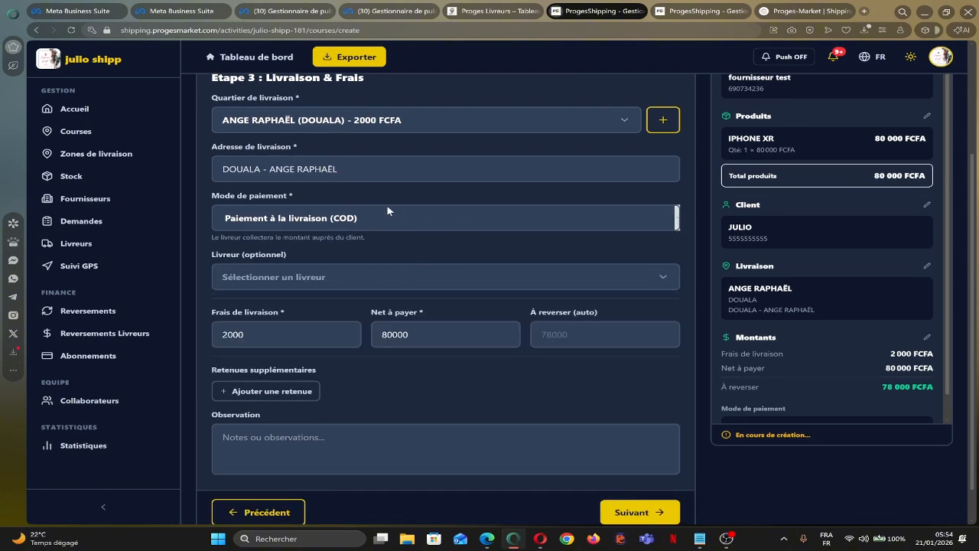
{"action": "scroll", "coordinate": [386, 207], "scroll_direction": "down", "scroll_amount": 1}
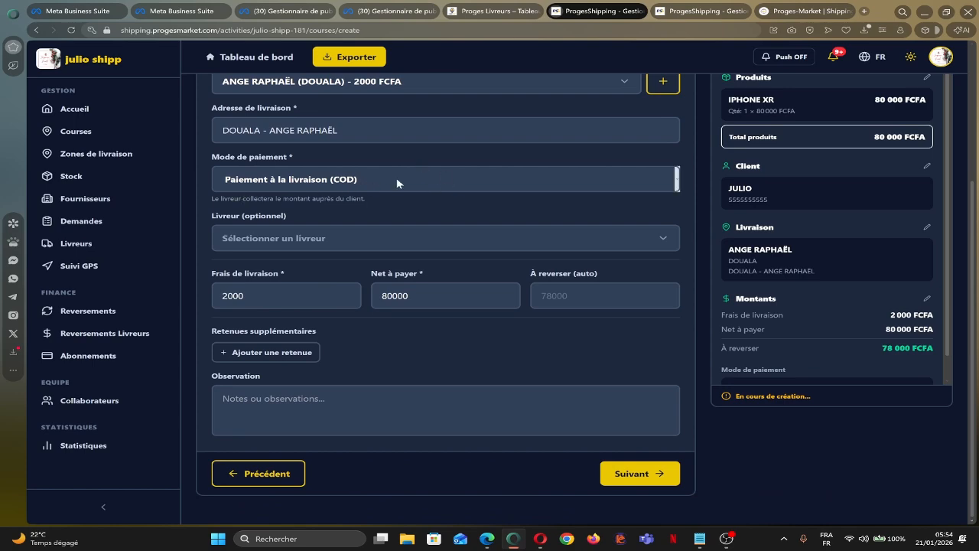
{"action": "scroll", "coordinate": [396, 177], "scroll_direction": "up", "scroll_amount": 2}
{"action": "scroll", "coordinate": [379, 191], "scroll_direction": "down", "scroll_amount": 2}
{"action": "left_click", "coordinate": [636, 474]}
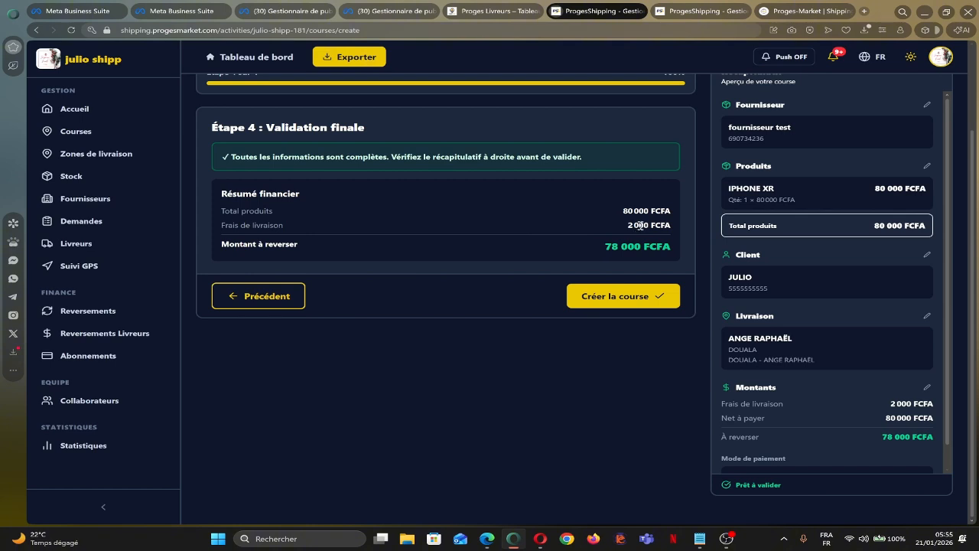
{"action": "left_click", "coordinate": [620, 298]}
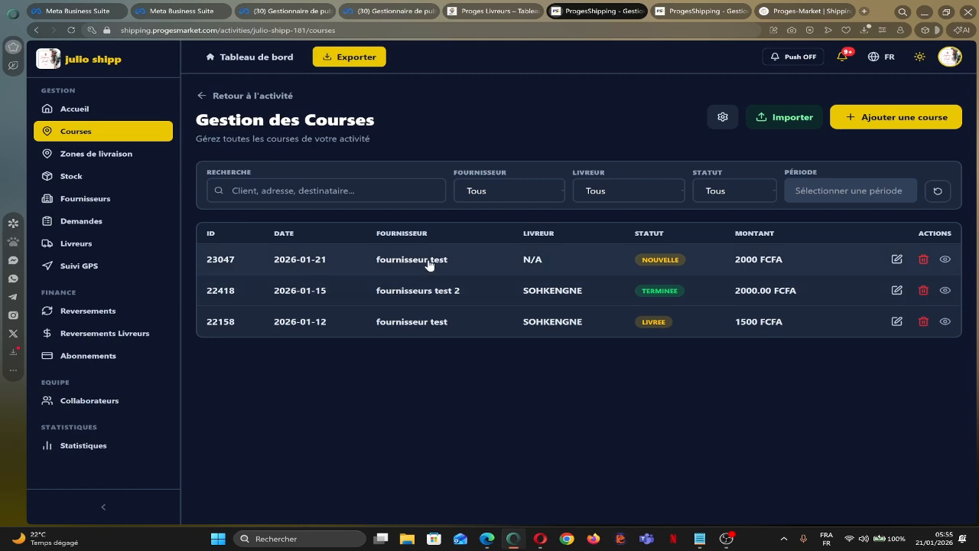
Open the new course's details and set its status to Attribuée, assigning it to the second listed delivery driver
{"action": "left_click", "coordinate": [424, 267]}
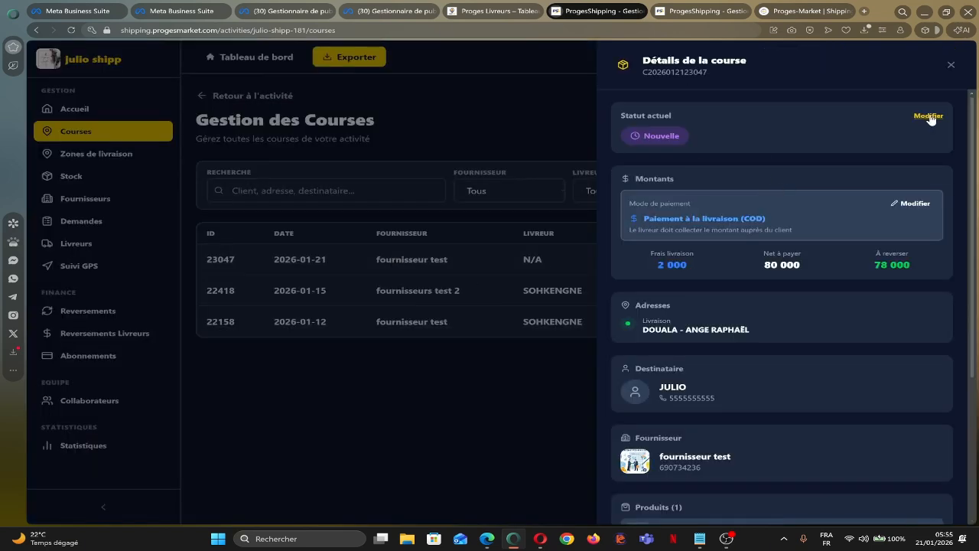
{"action": "left_click", "coordinate": [922, 116]}
{"action": "left_click", "coordinate": [826, 138]}
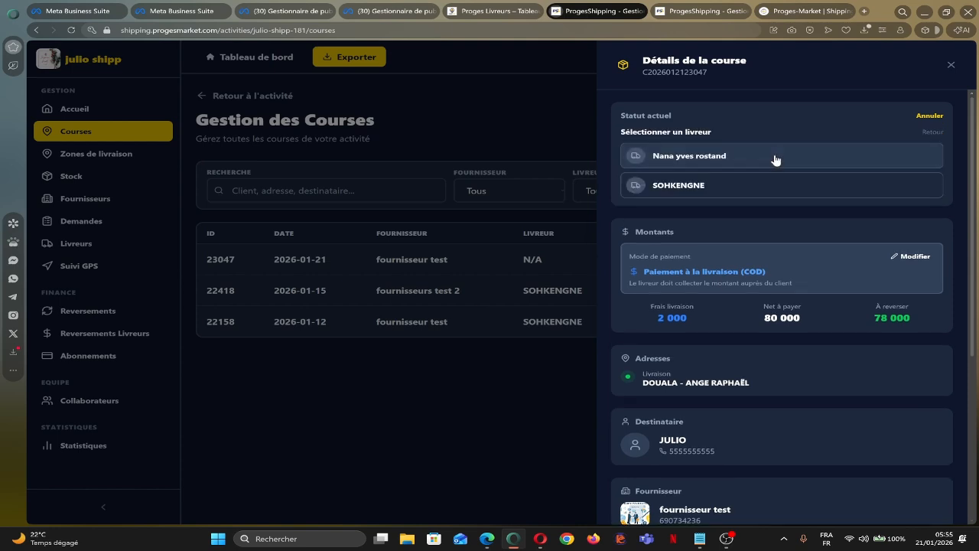
{"action": "left_click", "coordinate": [694, 186]}
{"action": "left_click", "coordinate": [779, 246]}
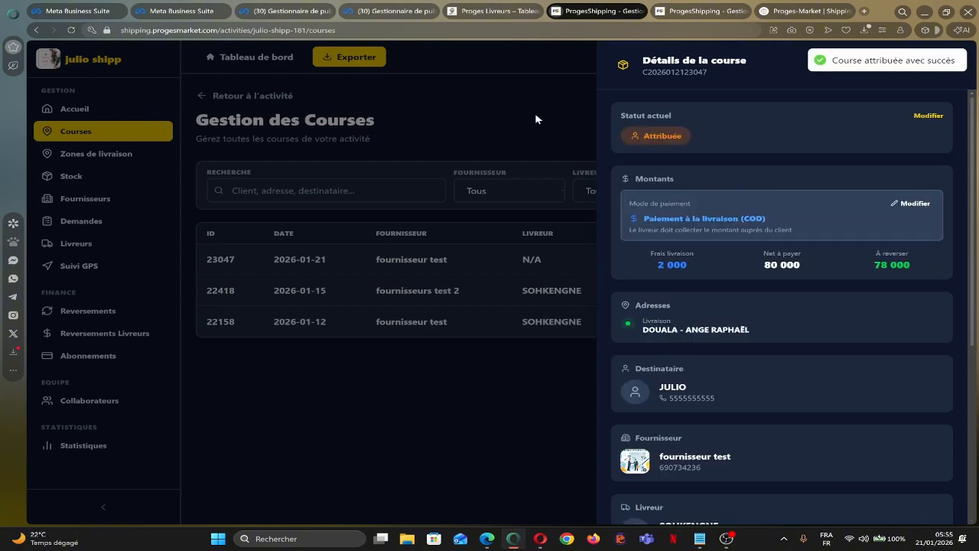
Switch to the Proges Livreurs driver app, open the newly assigned course, start it and mark it as delivered
{"action": "left_click", "coordinate": [490, 10]}
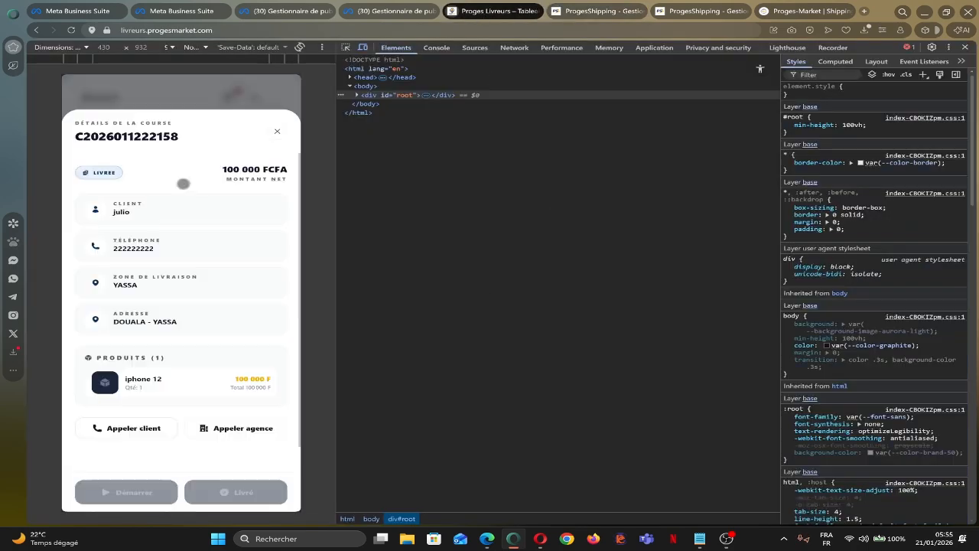
{"action": "left_click", "coordinate": [278, 131]}
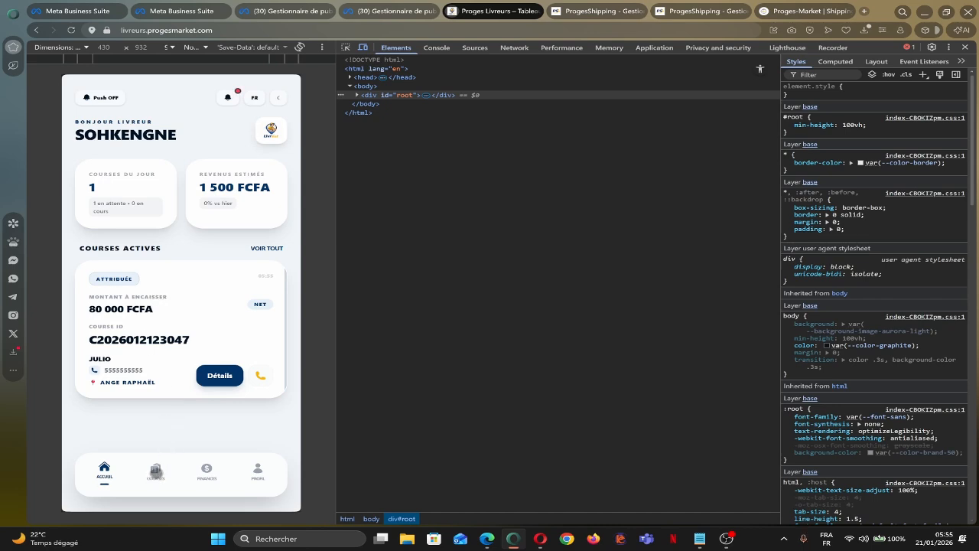
{"action": "left_click", "coordinate": [156, 473]}
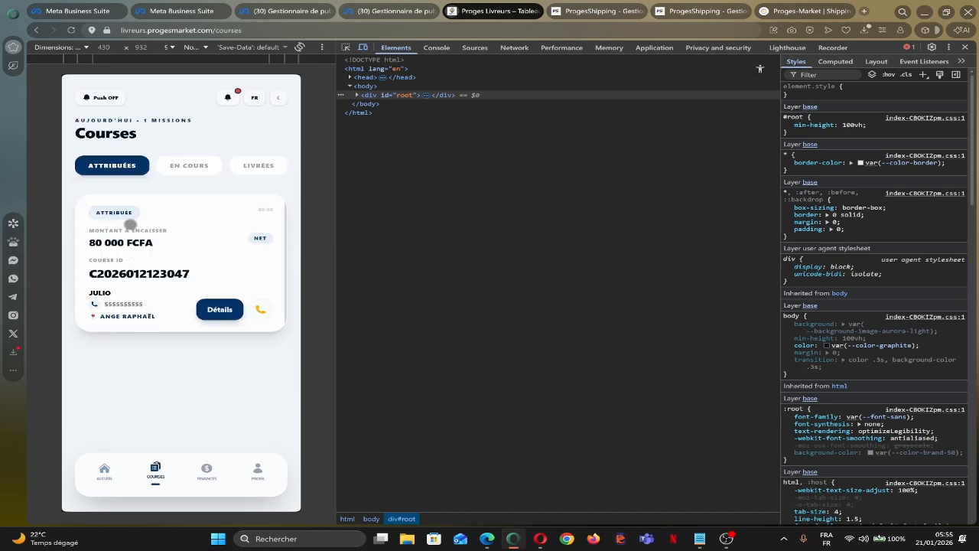
{"action": "left_click", "coordinate": [220, 309]}
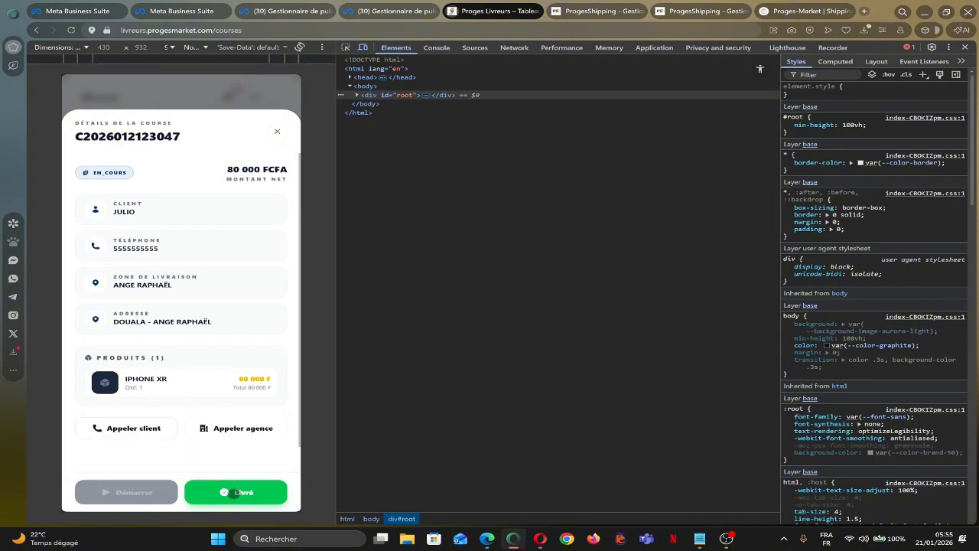
{"action": "left_click", "coordinate": [231, 491]}
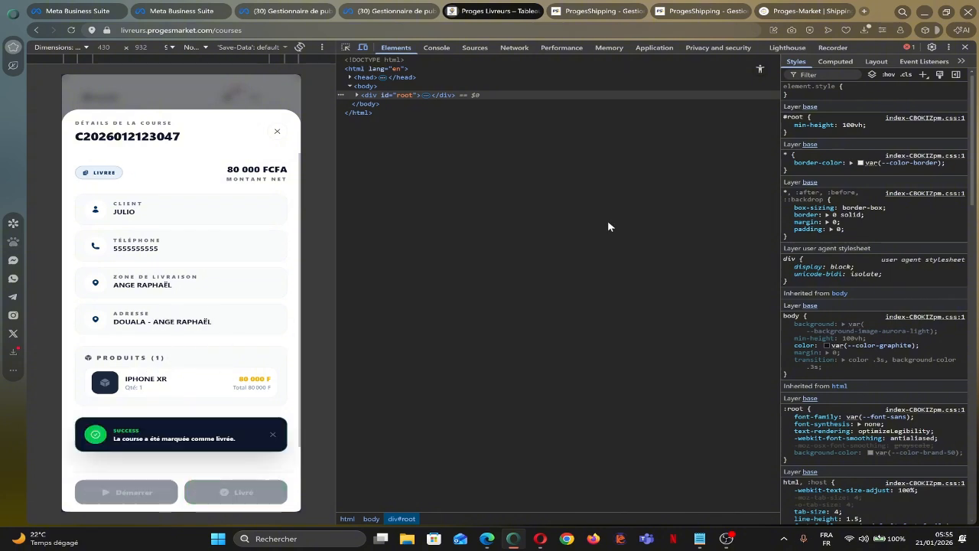
Switch back to ProgesShipping, set the delivered course's status to Terminée, and close its details
{"action": "left_click", "coordinate": [587, 13]}
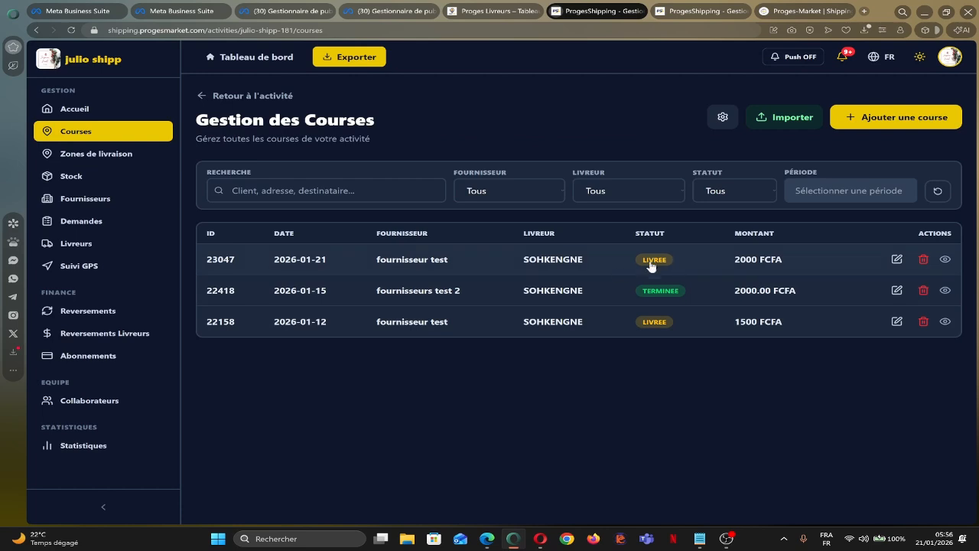
{"action": "left_click", "coordinate": [405, 264]}
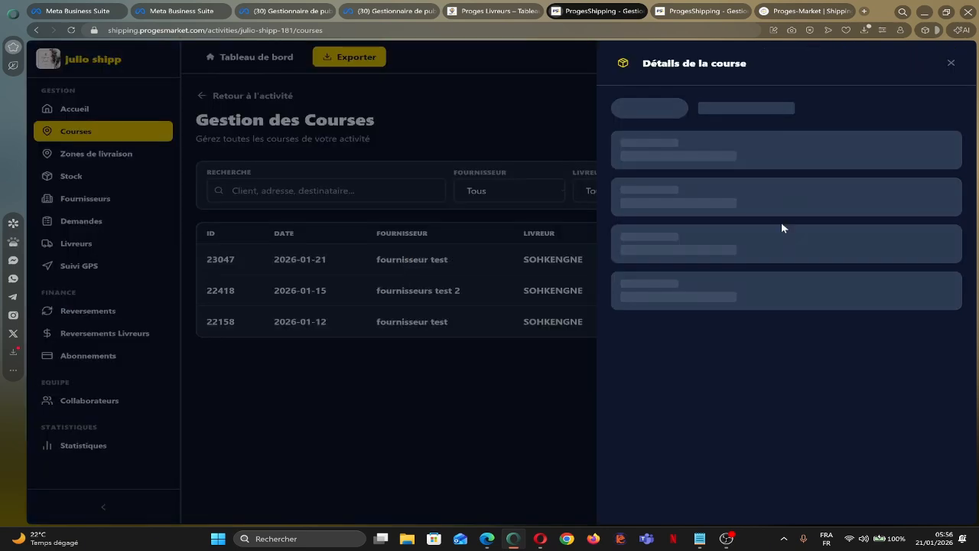
{"action": "left_click", "coordinate": [920, 117]}
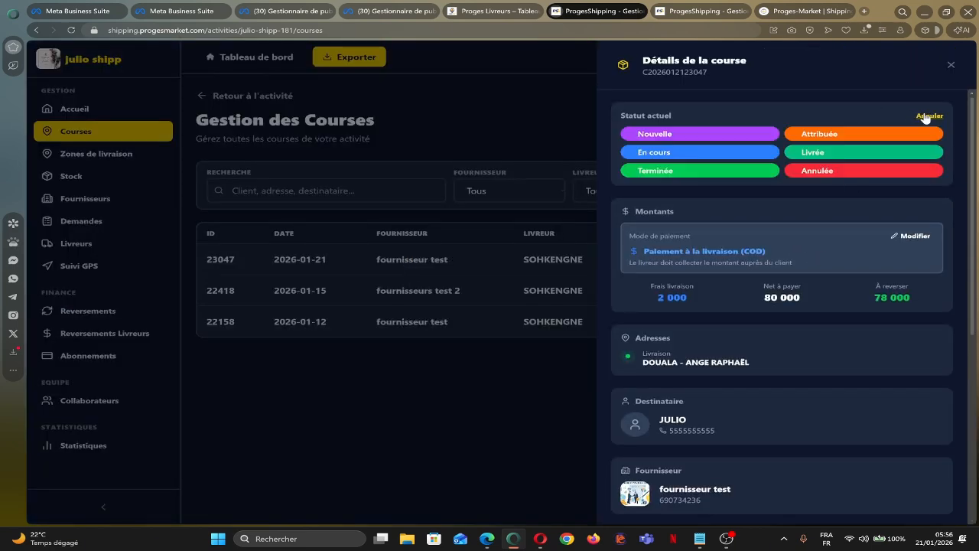
{"action": "left_click", "coordinate": [677, 175]}
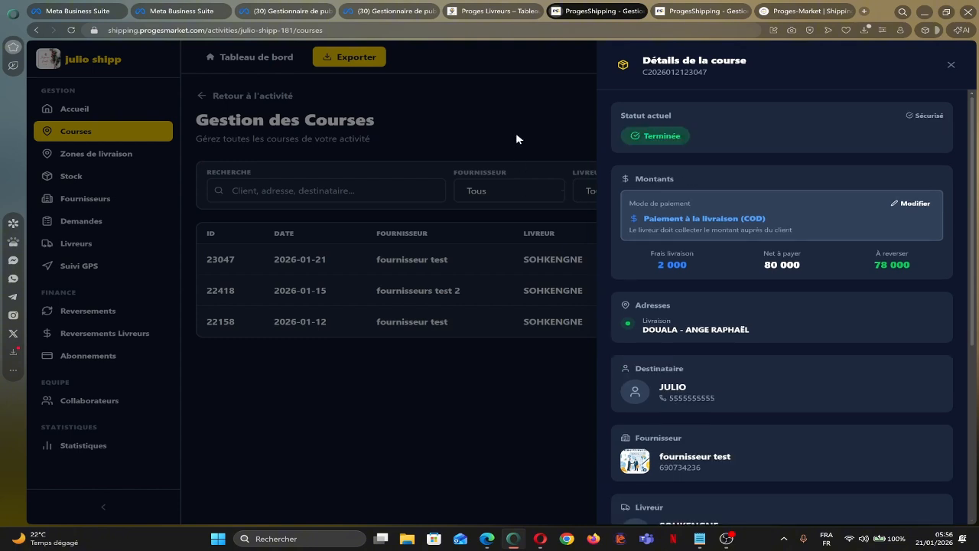
{"action": "left_click", "coordinate": [951, 65]}
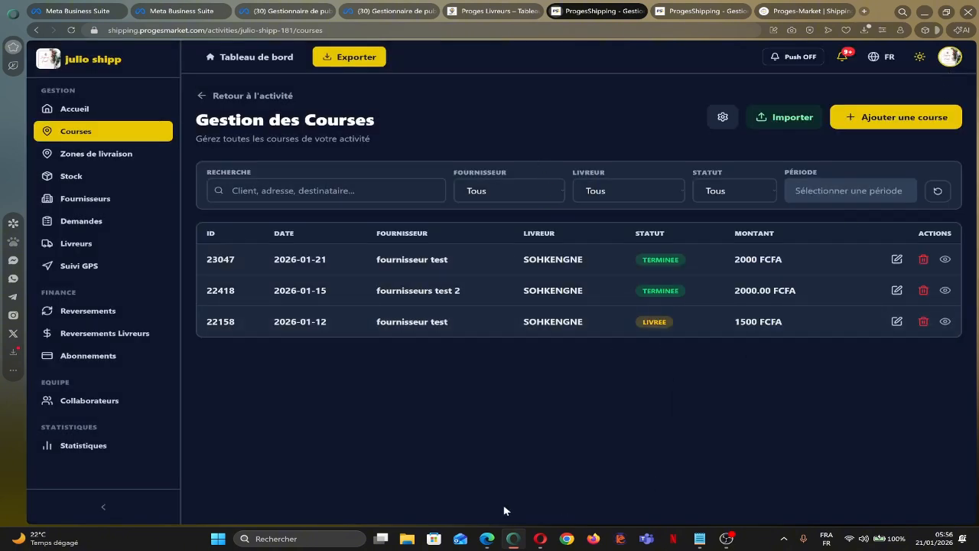
Open the IPHONE XR stock details and start a new Sortie transaction with quantity 2
{"action": "left_click", "coordinate": [64, 178]}
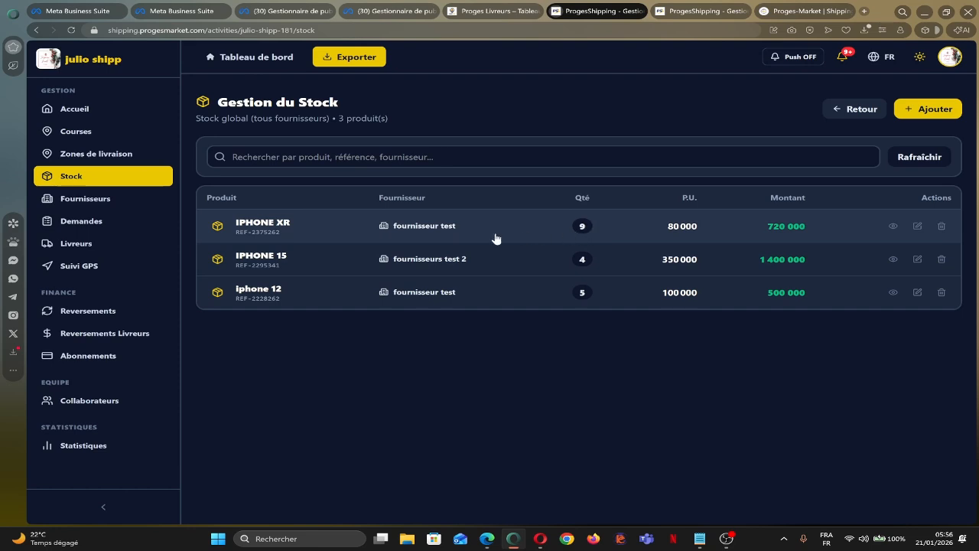
{"action": "left_click", "coordinate": [276, 228]}
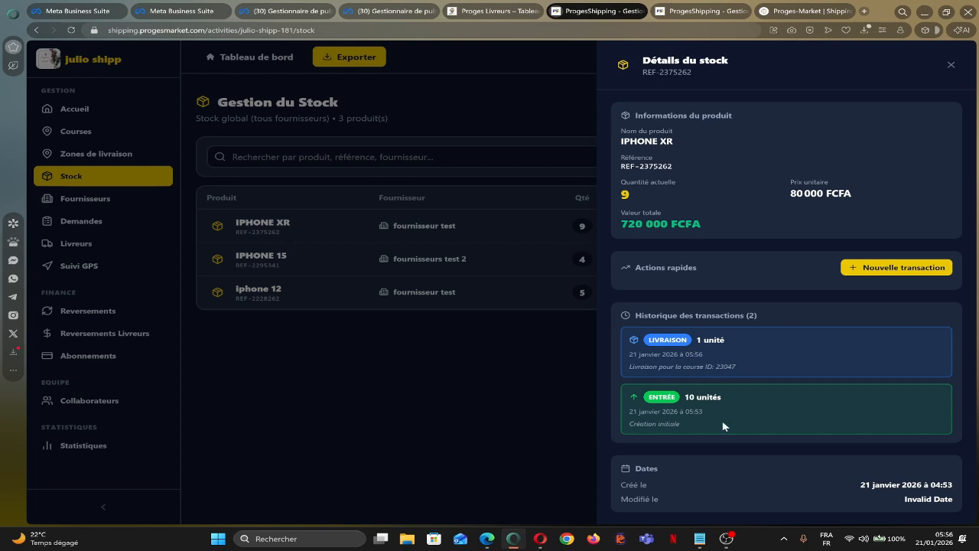
{"action": "left_click", "coordinate": [889, 272]}
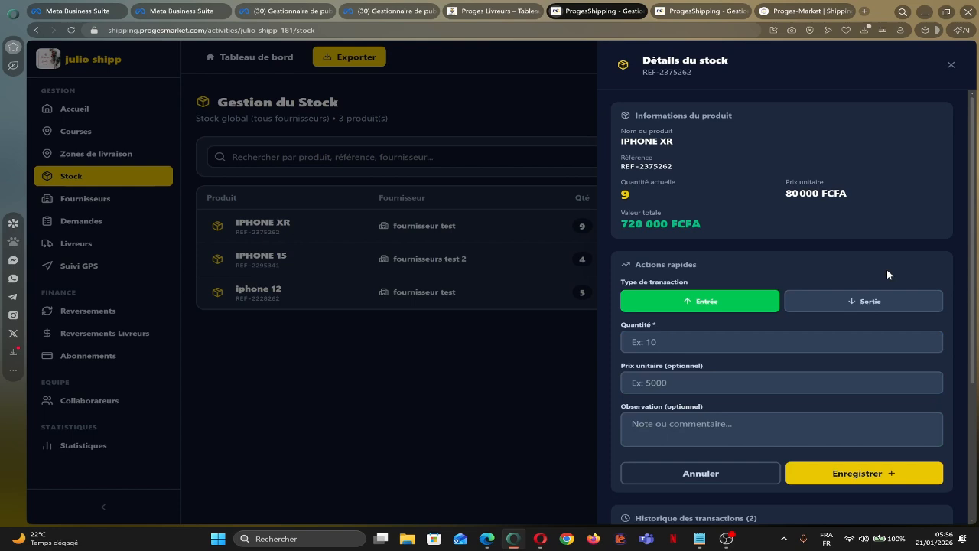
{"action": "left_click", "coordinate": [848, 308]}
{"action": "left_click", "coordinate": [678, 341]}
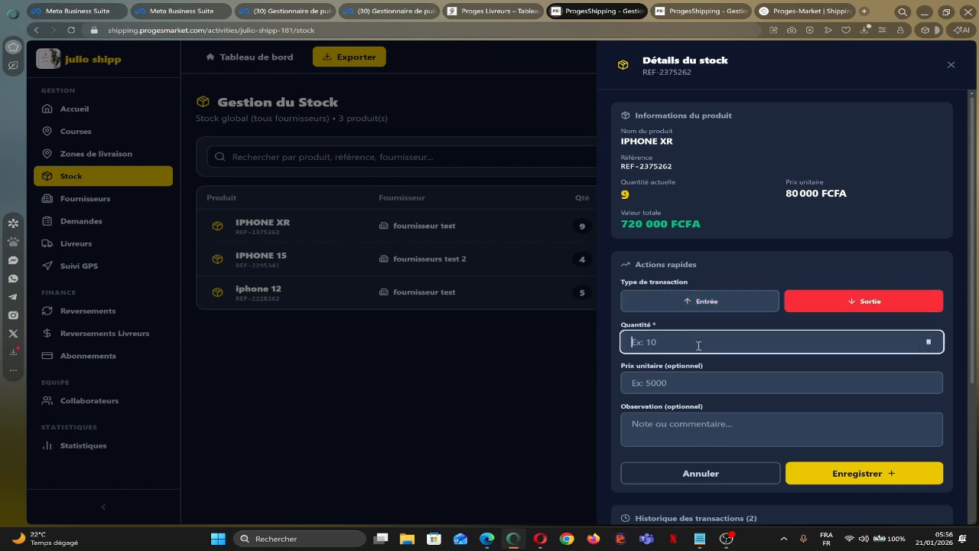
{"action": "type", "text": "2"}
Enter the observation "le partenaire a récupérer 2 téléphone" and save the stock transaction
{"action": "left_click", "coordinate": [736, 436]}
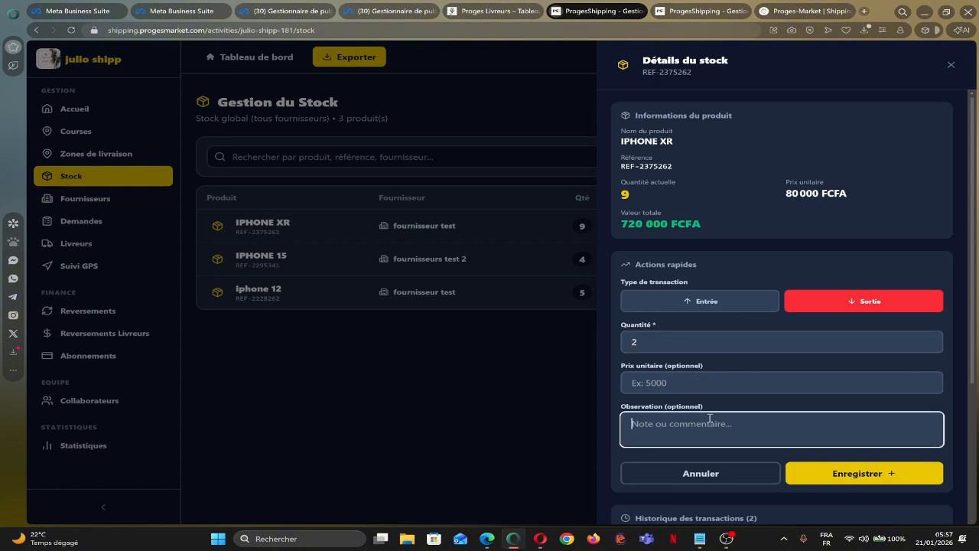
{"action": "type", "text": "le "}
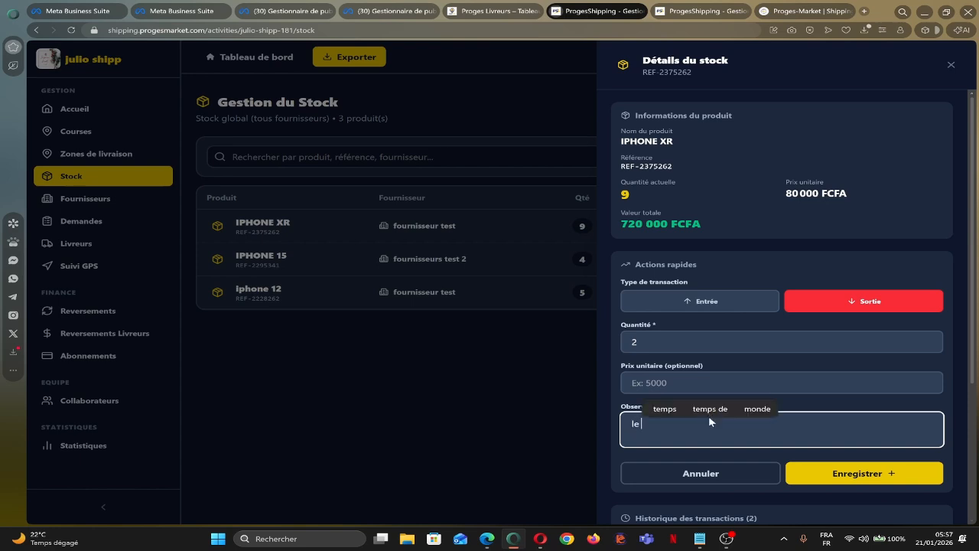
{"action": "type", "text": "partenaire a"}
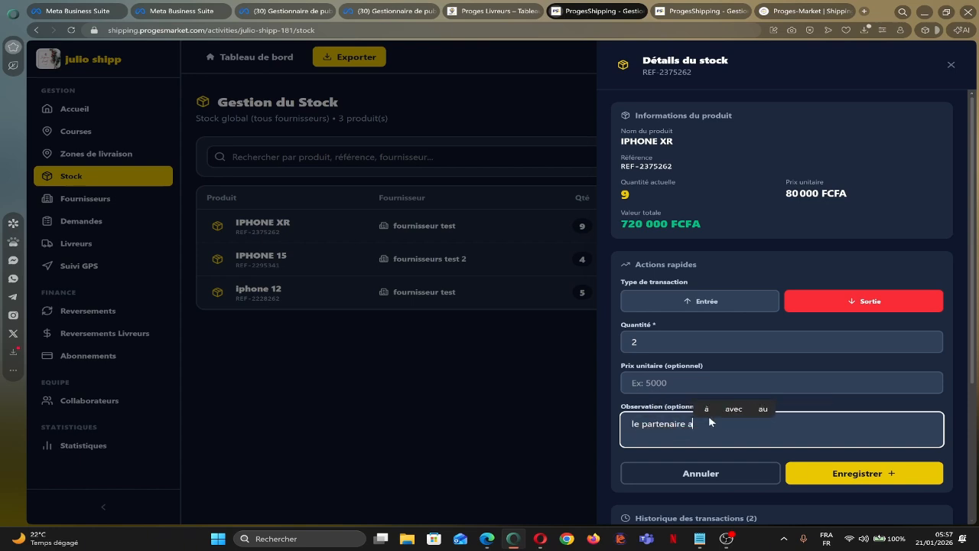
{"action": "type", "text": " récupérer 2 tele"}
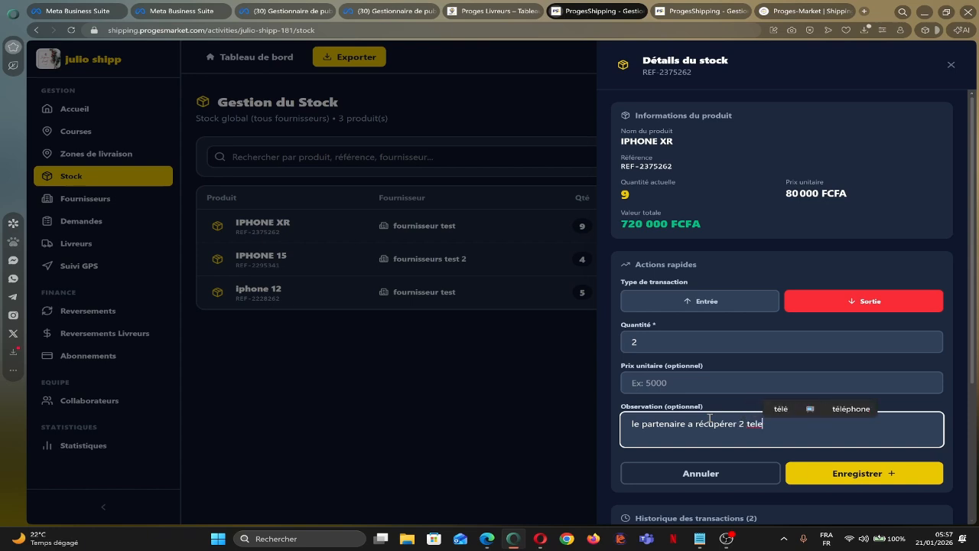
{"action": "key", "text": "Right"}
{"action": "key", "text": "Return"}
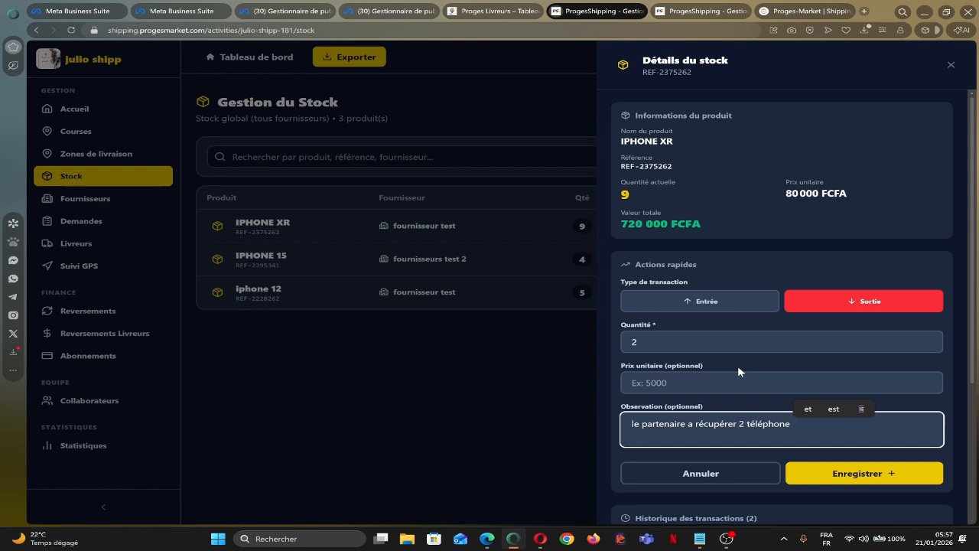
{"action": "left_click", "coordinate": [881, 476]}
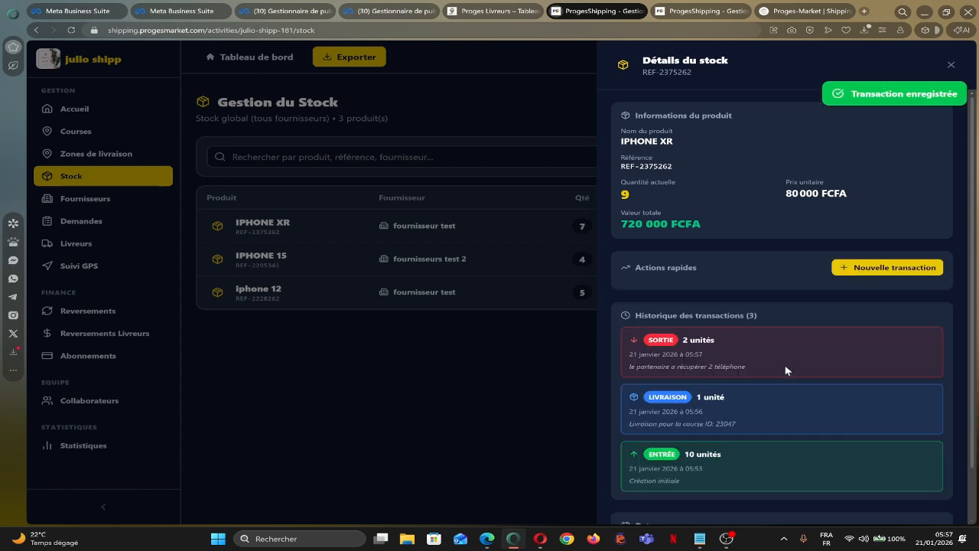
Start another IPHONE XR stock transaction of type Entrée with quantity 1, ready for an observation
{"action": "scroll", "coordinate": [813, 352], "scroll_direction": "down", "scroll_amount": 1}
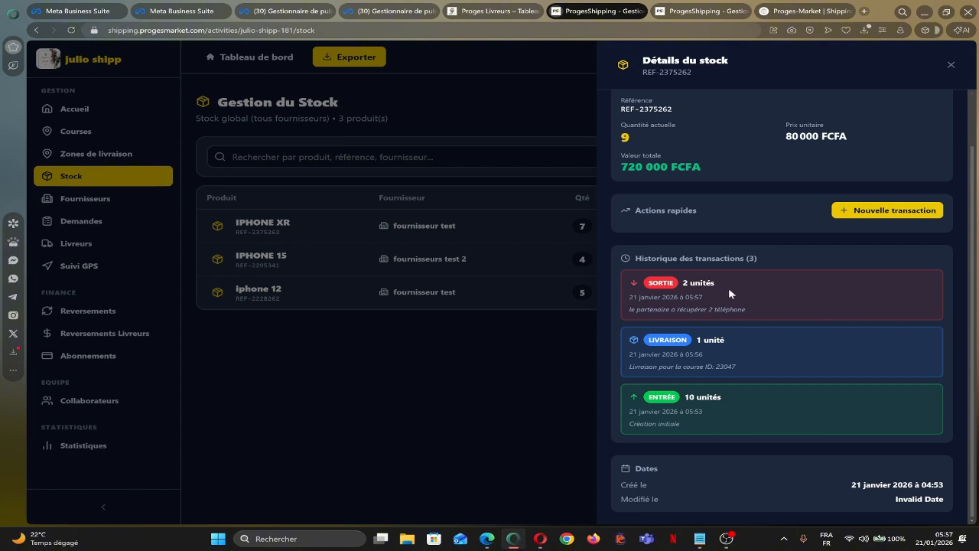
{"action": "left_click", "coordinate": [856, 212]}
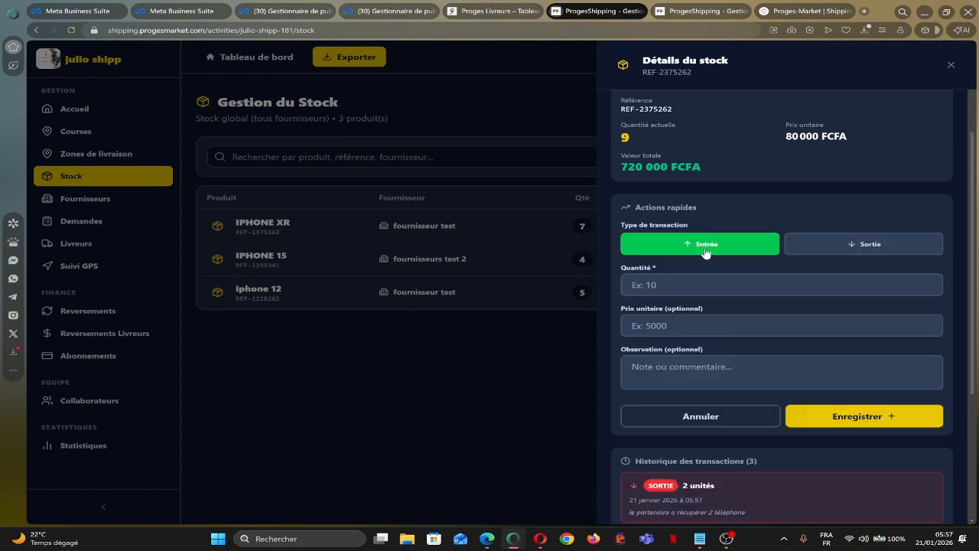
{"action": "left_click", "coordinate": [689, 285]}
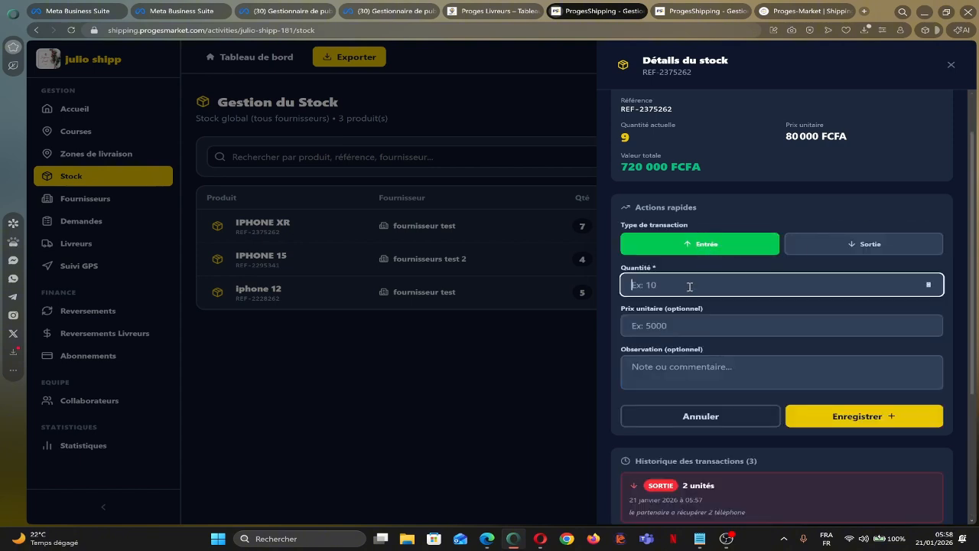
{"action": "type", "text": "1"}
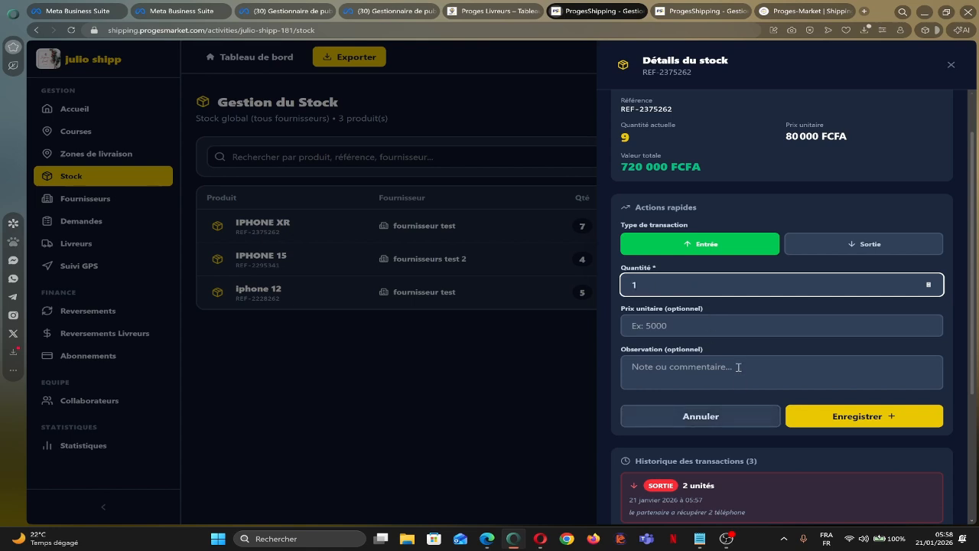
{"action": "scroll", "coordinate": [738, 367], "scroll_direction": "down", "scroll_amount": 2}
{"action": "left_click", "coordinate": [714, 267]}
{"action": "type", "text": "le partenainre"}
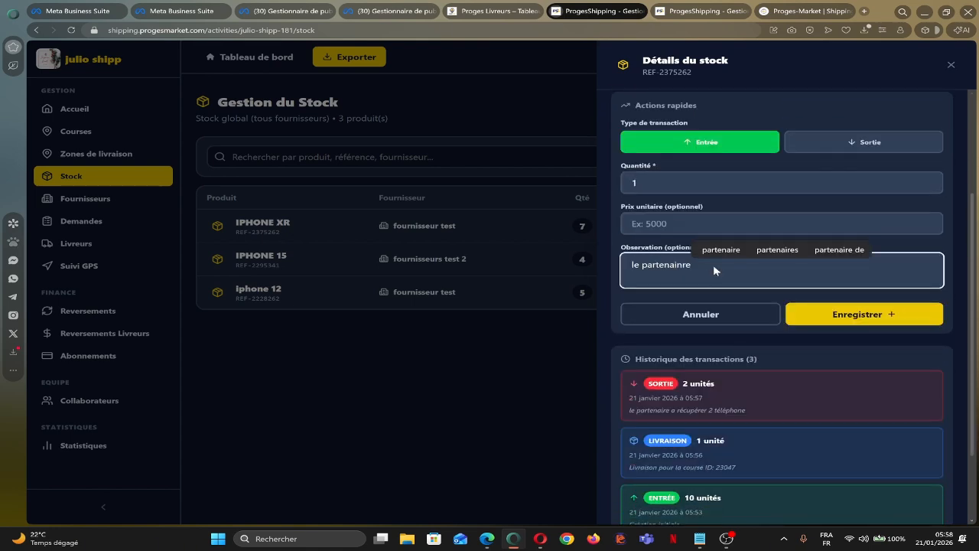
{"action": "key", "text": "BackSpace"}
{"action": "key", "text": "BackSpace"}
{"action": "key", "text": "BackSpace"}
{"action": "type", "text": "re a"}
{"action": "key", "text": "BackSpace"}
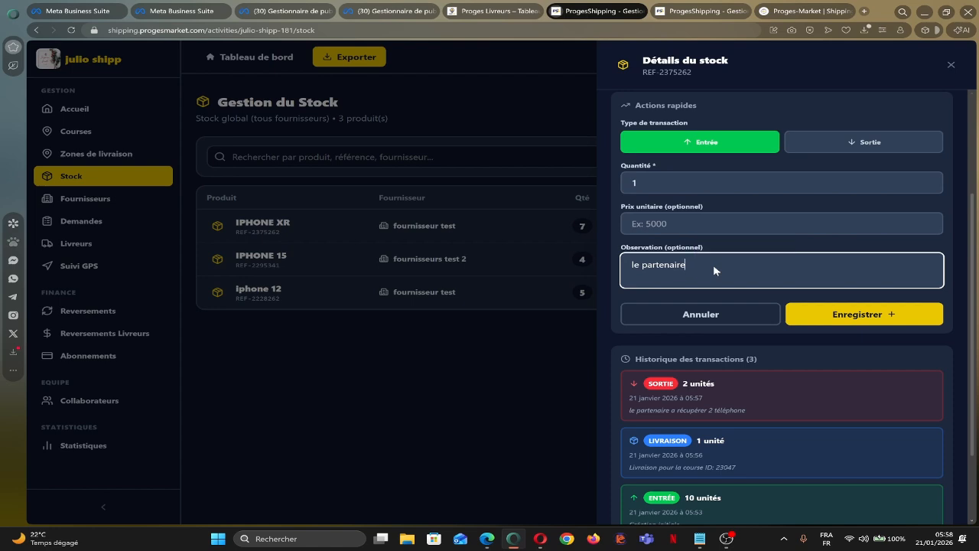
{"action": "type", "text": "nous a"}
Enter the observation "on a recu 1 nouveau telephone du partenaire" and save the Entrée transaction
{"action": "key", "text": "ctrl+a"}
{"action": "type", "text": "on a rec"}
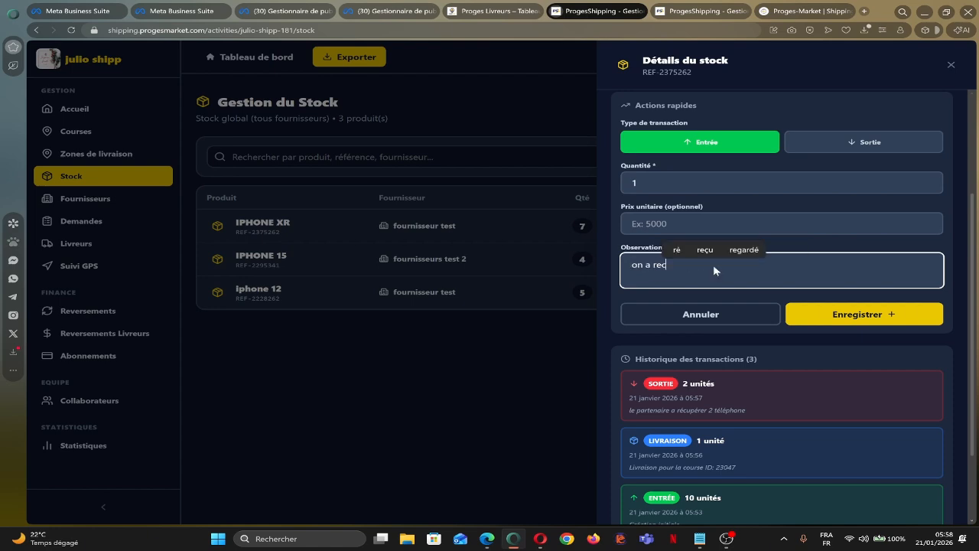
{"action": "type", "text": "u 1 nouveau"}
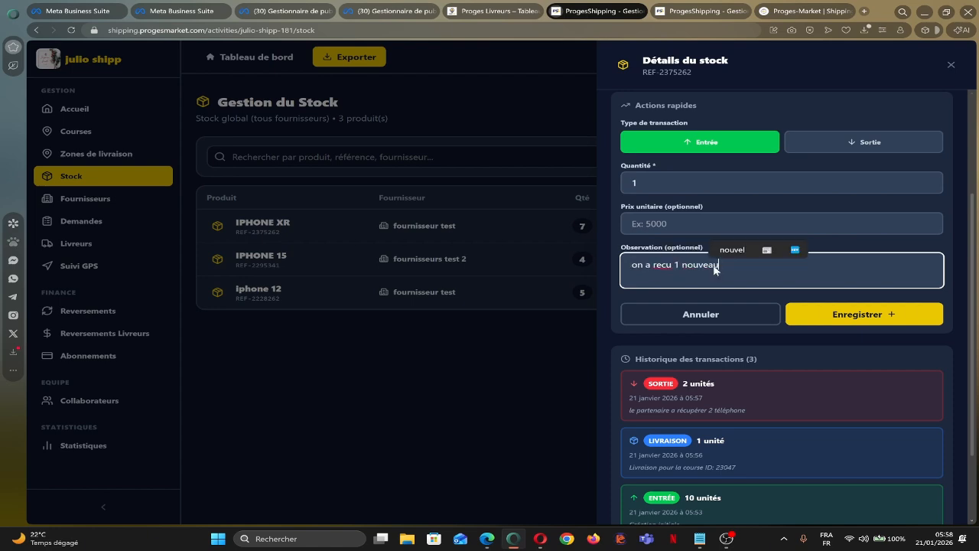
{"action": "type", "text": " telephone du pa"}
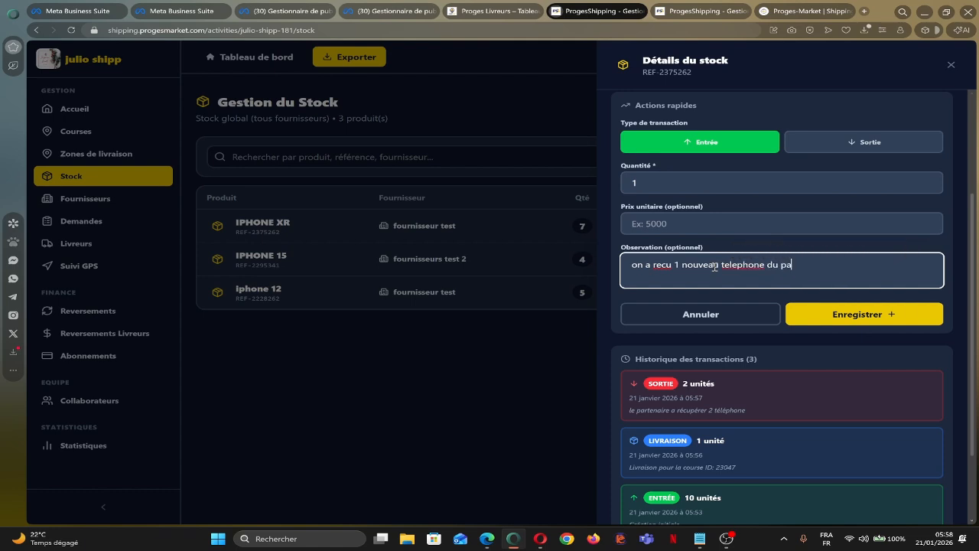
{"action": "type", "text": "rtenaire"}
{"action": "left_click", "coordinate": [841, 315]}
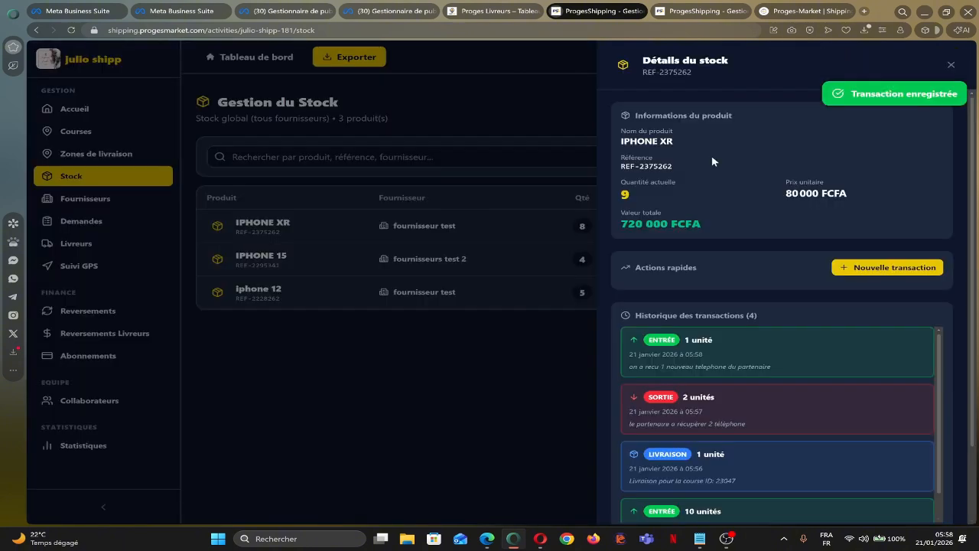
Look through the IPHONE XR transaction history including the new entry, and close the stock details
{"action": "scroll", "coordinate": [761, 377], "scroll_direction": "down", "scroll_amount": 1}
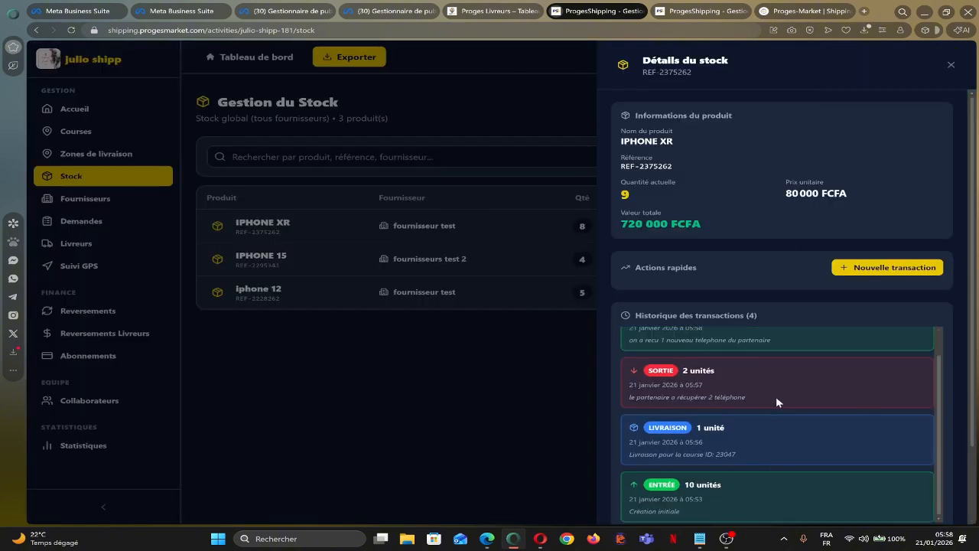
{"action": "scroll", "coordinate": [775, 398], "scroll_direction": "up", "scroll_amount": 1}
{"action": "left_click", "coordinate": [428, 417]}
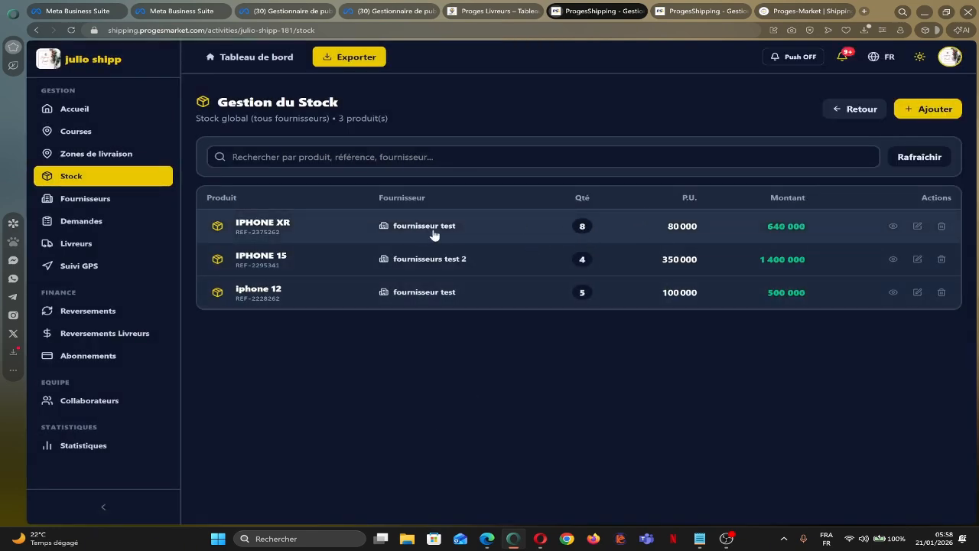
View the page of the IPHONE XR's supplier and the supplier list, and return to stock management
{"action": "left_click", "coordinate": [403, 228]}
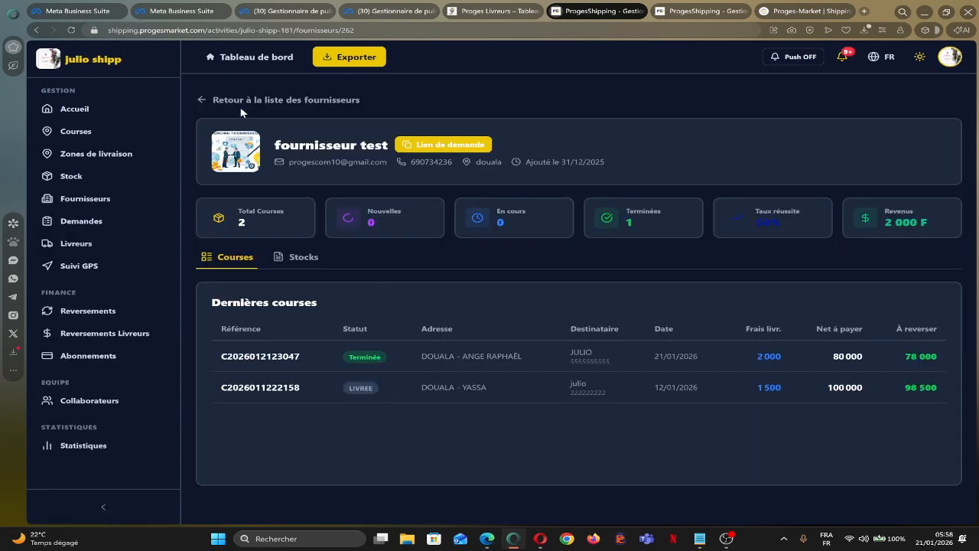
{"action": "left_click", "coordinate": [236, 102]}
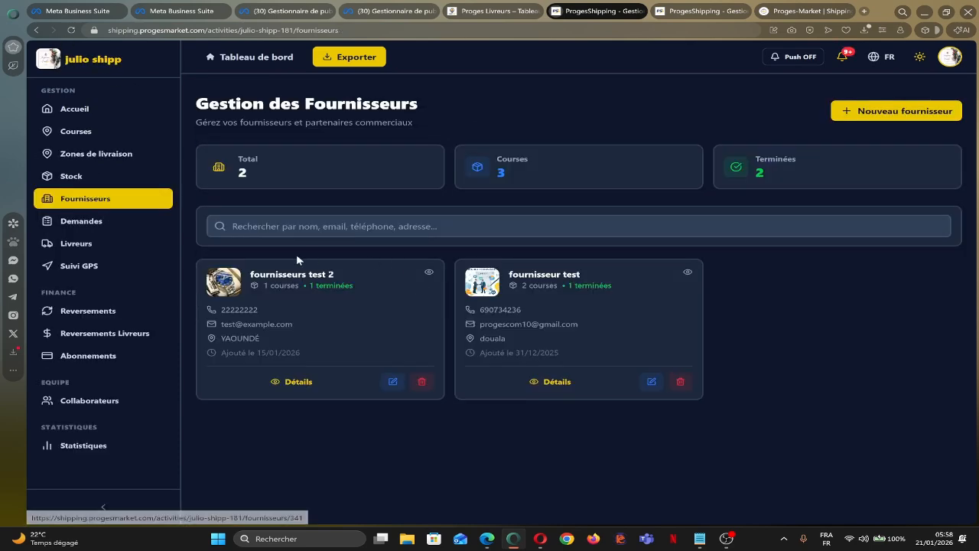
{"action": "left_click", "coordinate": [77, 178]}
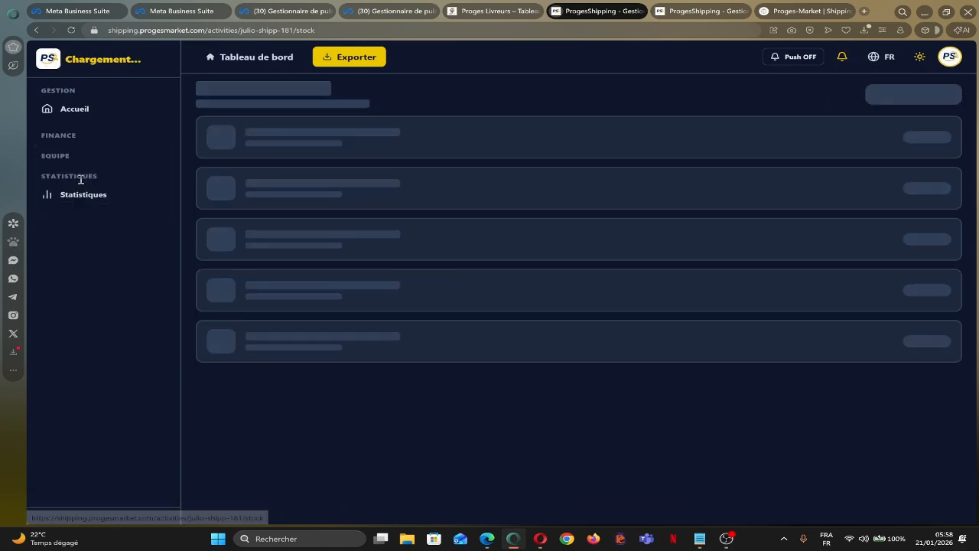
Reopen the IPHONE XR stock details, check the current quantity against the full transaction history, and close them
{"action": "left_click", "coordinate": [271, 224]}
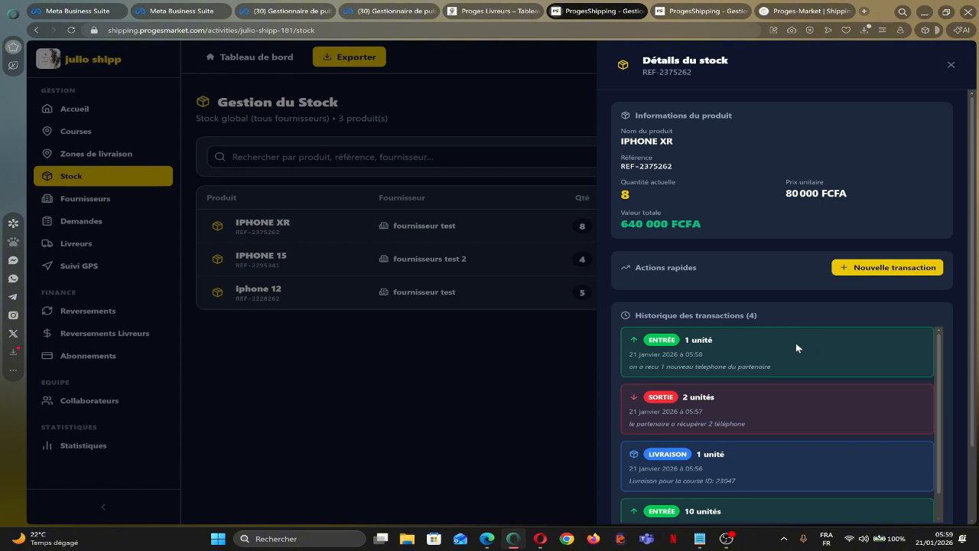
{"action": "scroll", "coordinate": [792, 352], "scroll_direction": "down", "scroll_amount": 1}
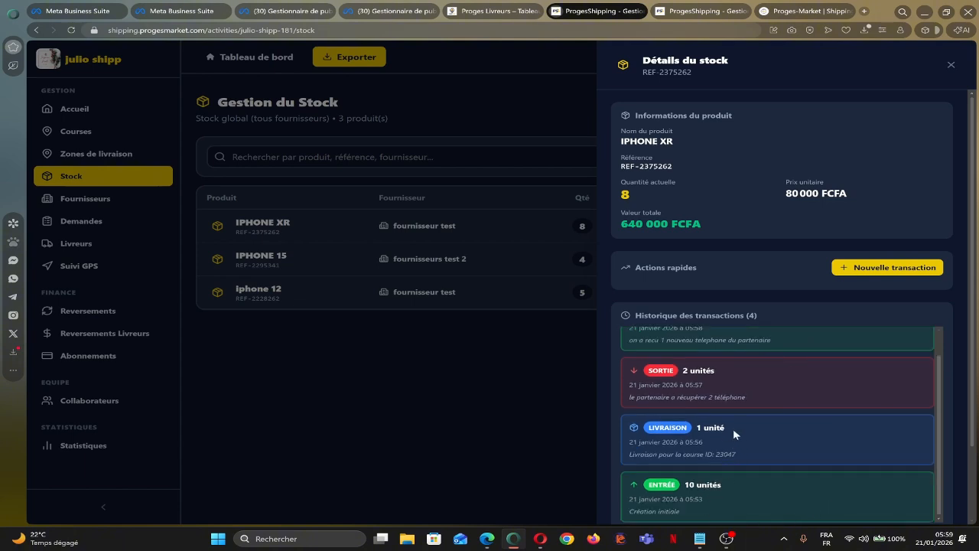
{"action": "scroll", "coordinate": [737, 442], "scroll_direction": "up", "scroll_amount": 1}
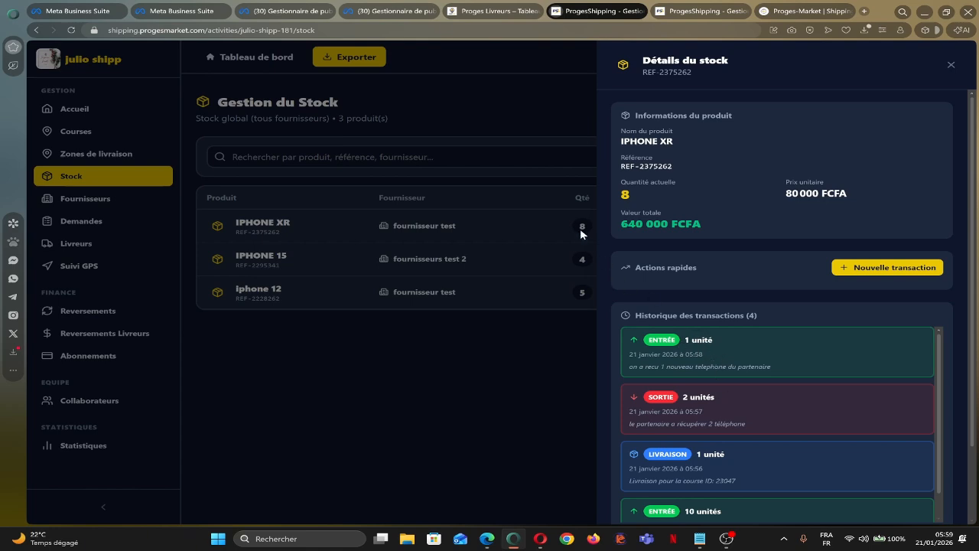
{"action": "left_click", "coordinate": [490, 357]}
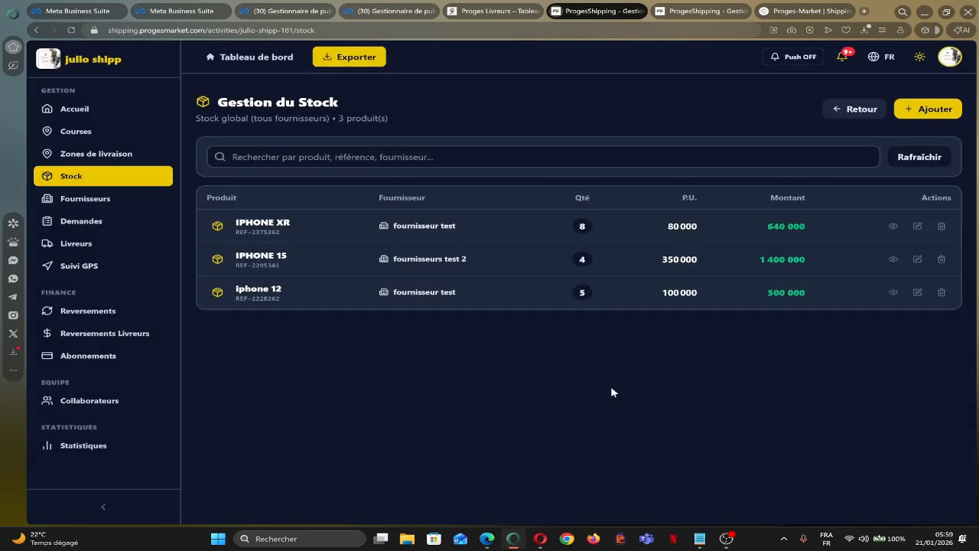